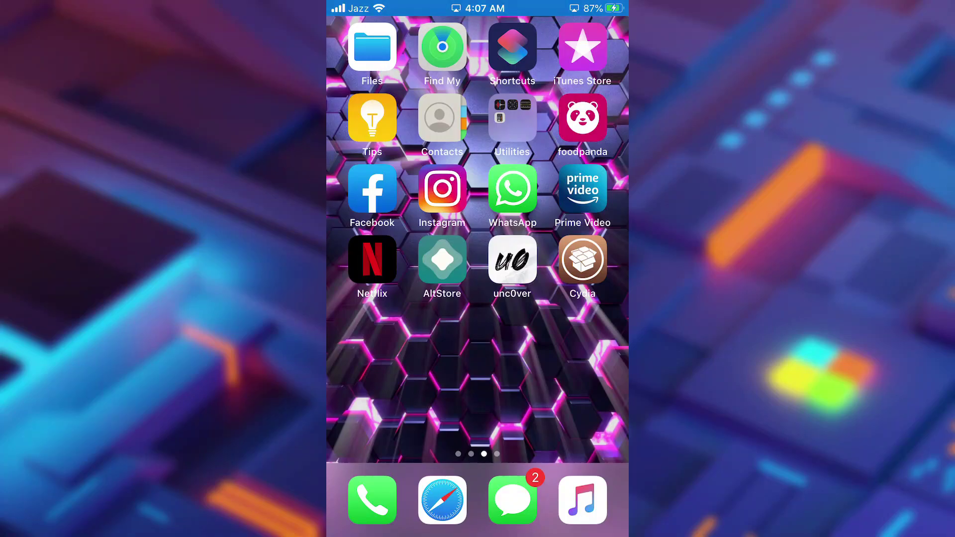
Check unc0ver's re-jailbreak status on the iPhone, then launch Cydia
{"action": "left_click", "coordinate": [512, 259]}
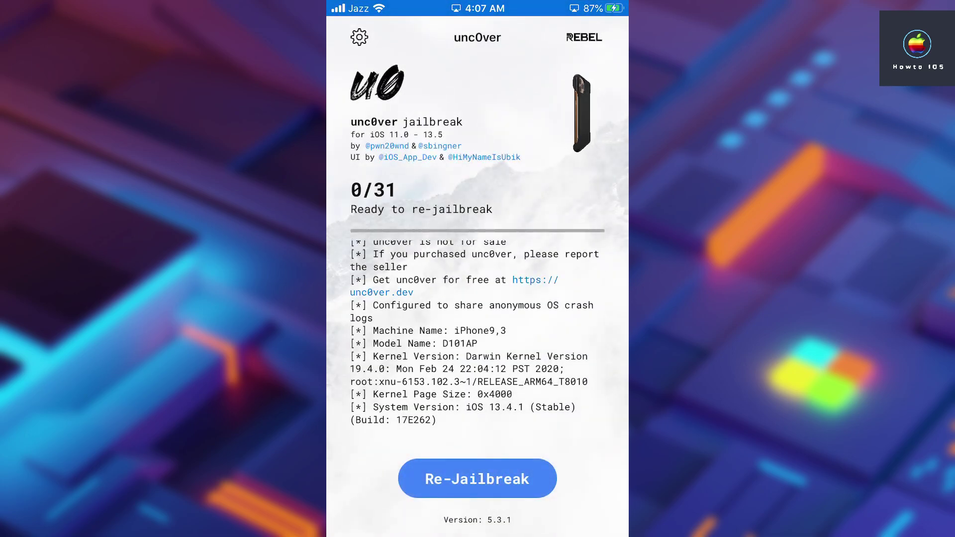
{"action": "key", "text": "super"}
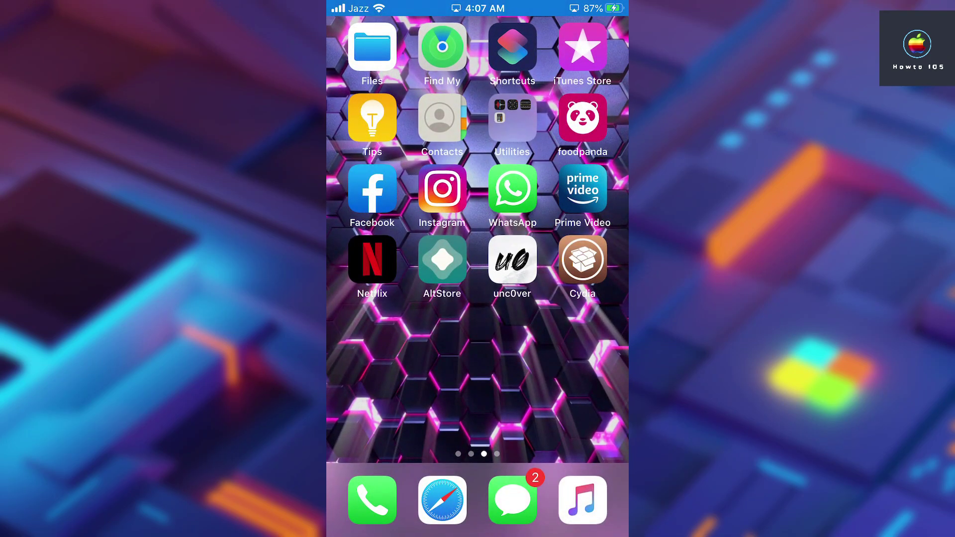
{"action": "left_click", "coordinate": [583, 259]}
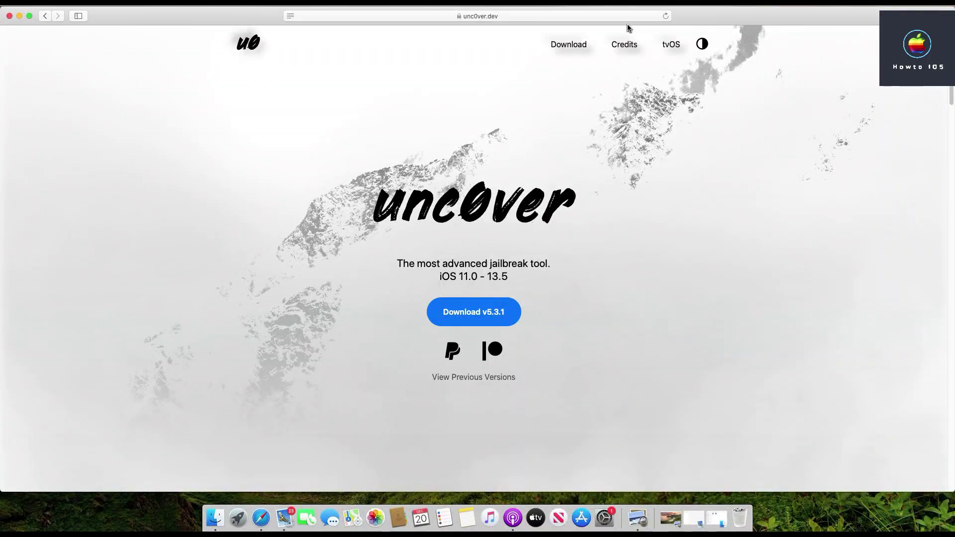
Go to altstore.io in a new Safari tab and download AltServer for macOS
{"action": "key", "text": "super+t"}
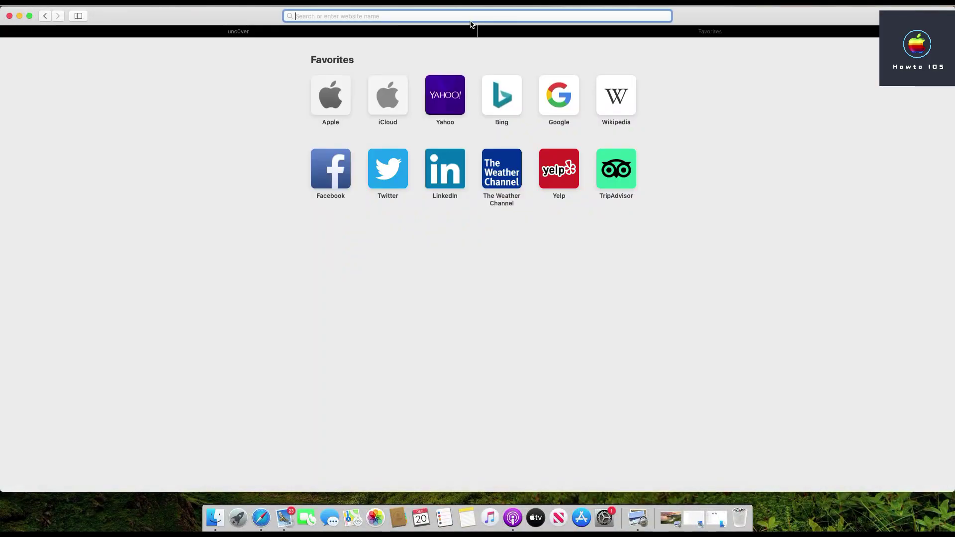
{"action": "type", "text": "altstore.io"}
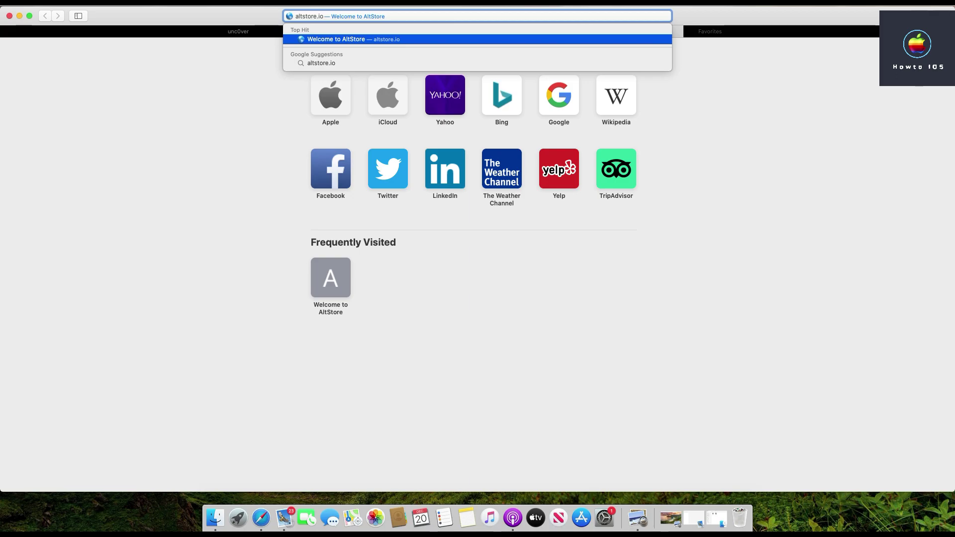
{"action": "key", "text": "Return"}
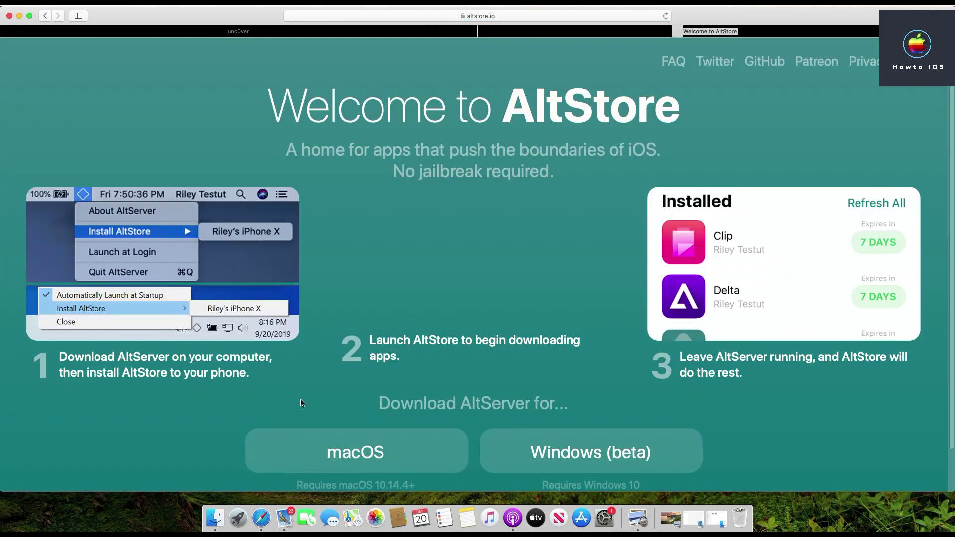
{"action": "left_click", "coordinate": [363, 465]}
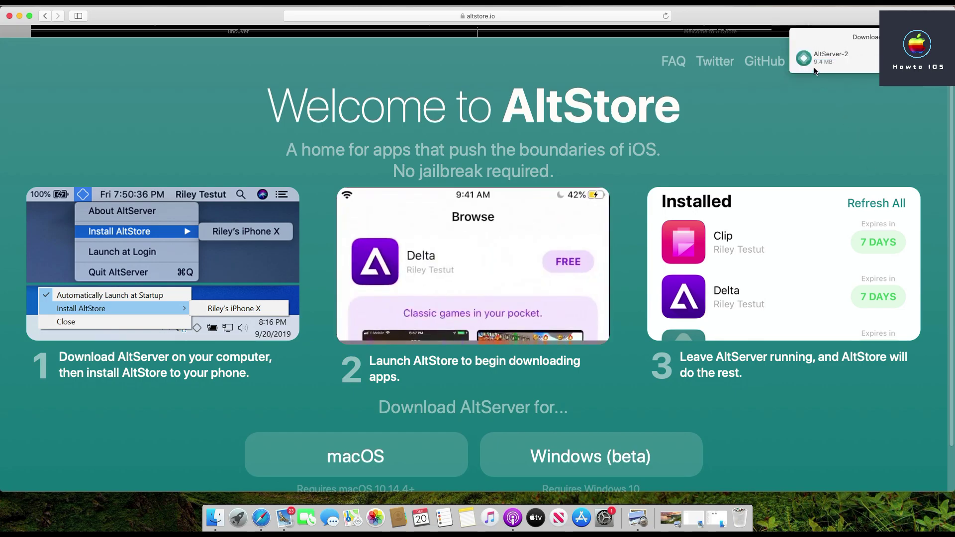
Open the downloaded AltServer-2 file from Downloads and minimise Safari
{"action": "left_click", "coordinate": [816, 60]}
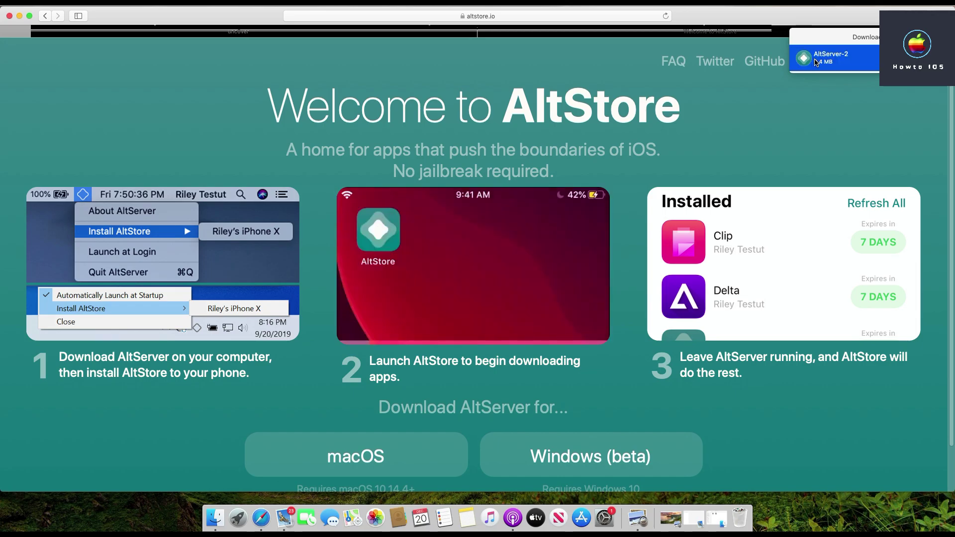
{"action": "double_click", "coordinate": [816, 63]}
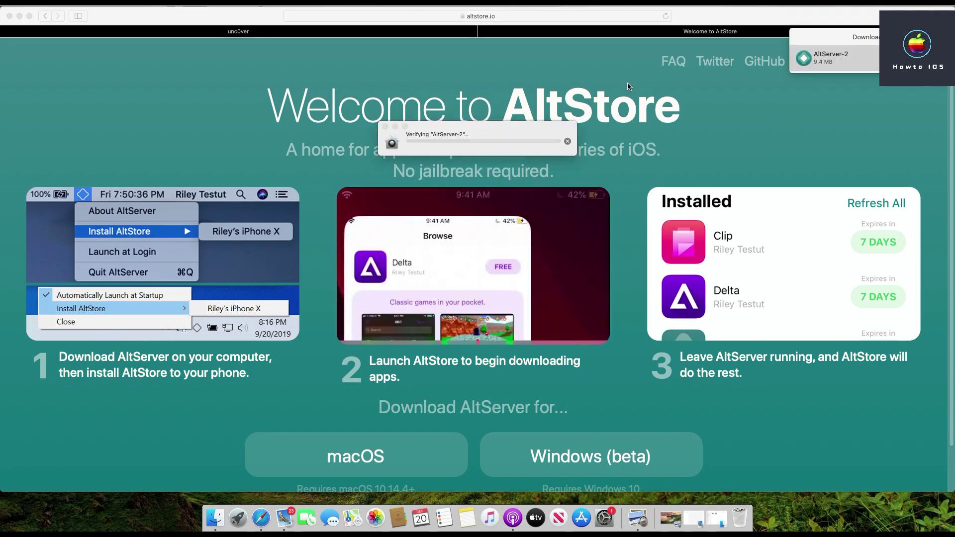
{"action": "left_click", "coordinate": [432, 186]}
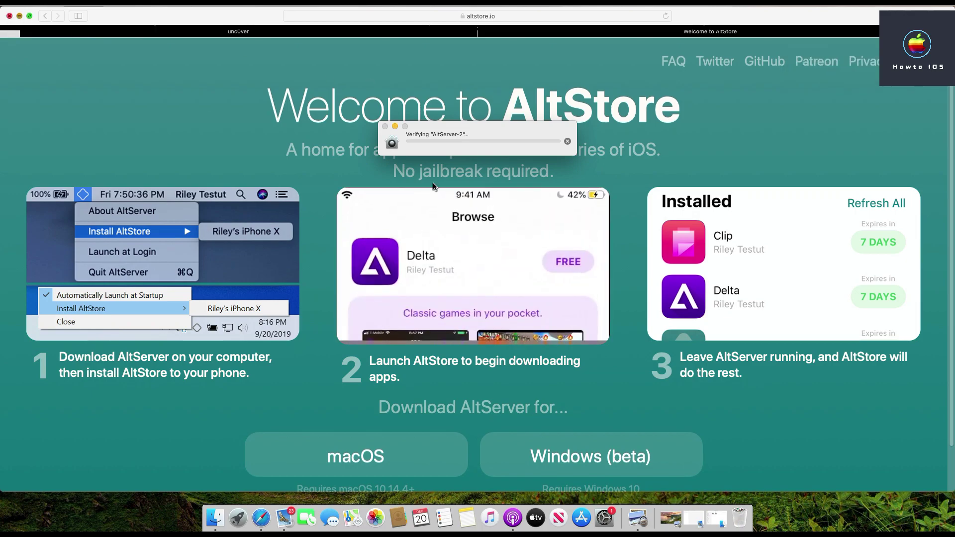
{"action": "key", "text": "super+m"}
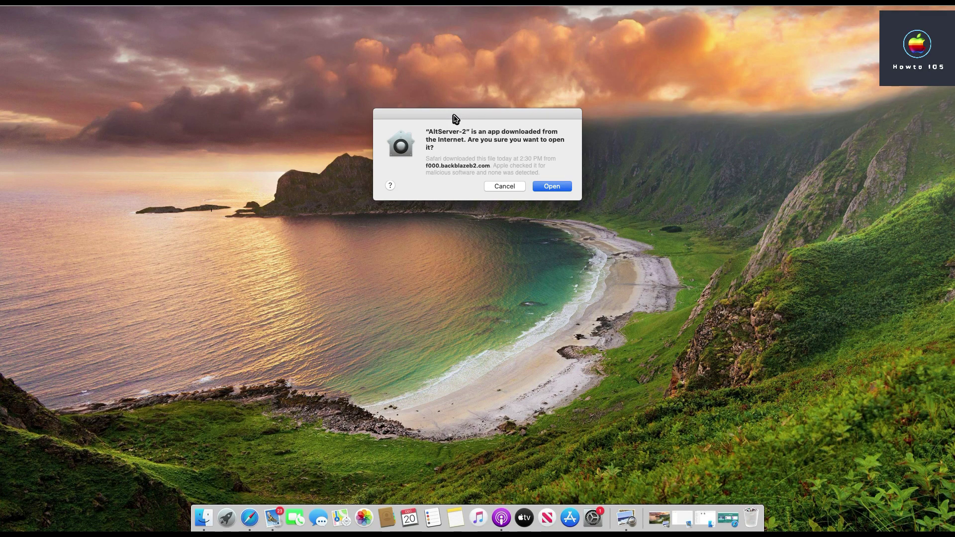
Confirm opening AltServer-2 in the 'downloaded from the Internet' warning
{"action": "left_click", "coordinate": [556, 188]}
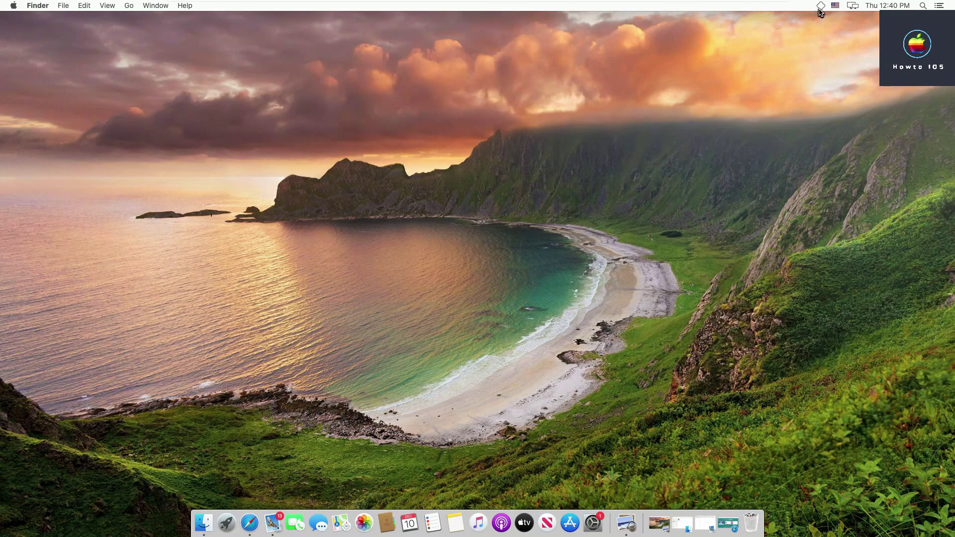
Install AltServer's Mail plug-in, authorising the change with the account password
{"action": "left_click", "coordinate": [821, 7]}
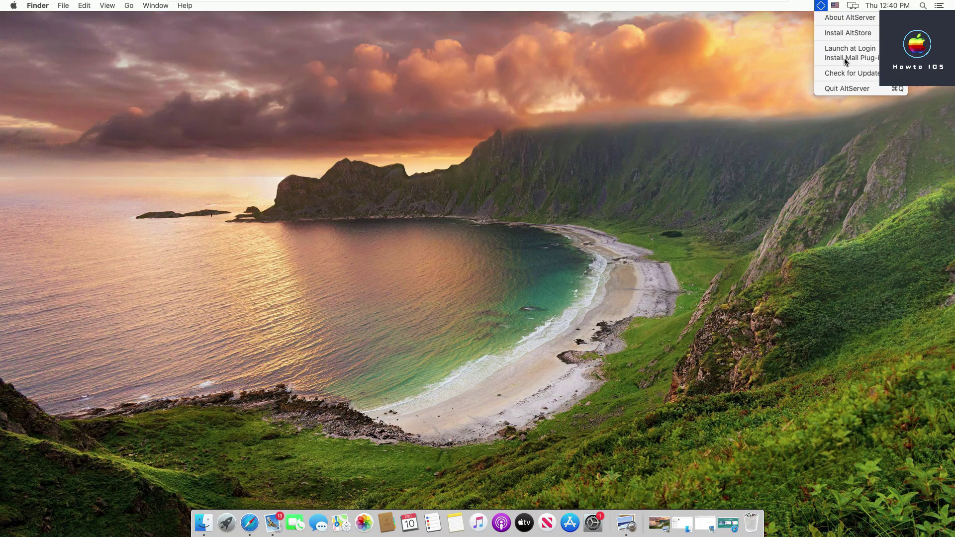
{"action": "left_click", "coordinate": [845, 59]}
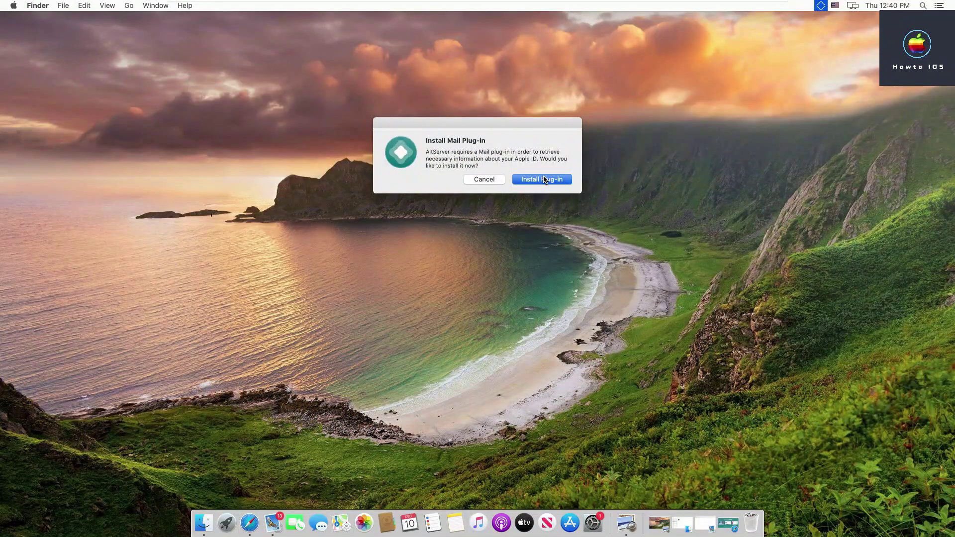
{"action": "left_click", "coordinate": [545, 180]}
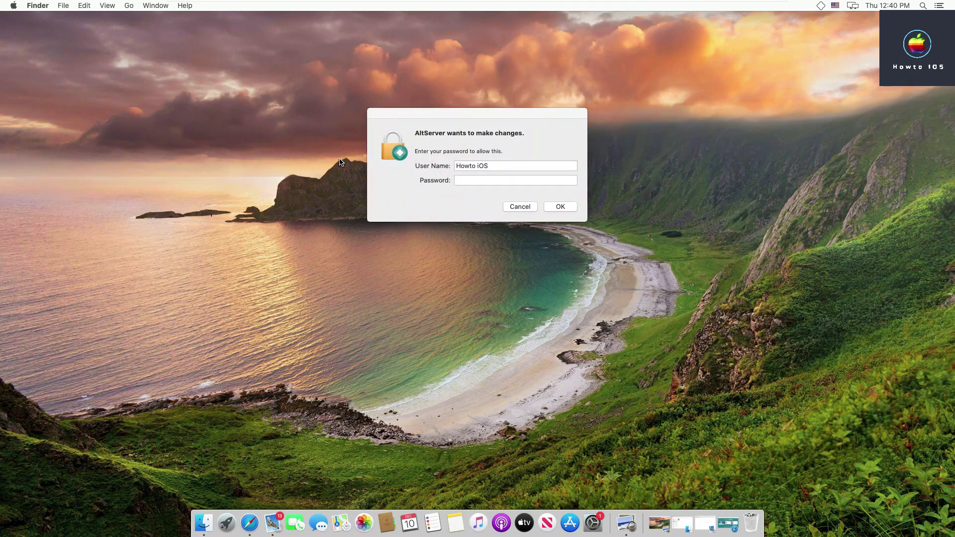
{"action": "left_click", "coordinate": [523, 163]}
{"action": "type", "text": "••••"}
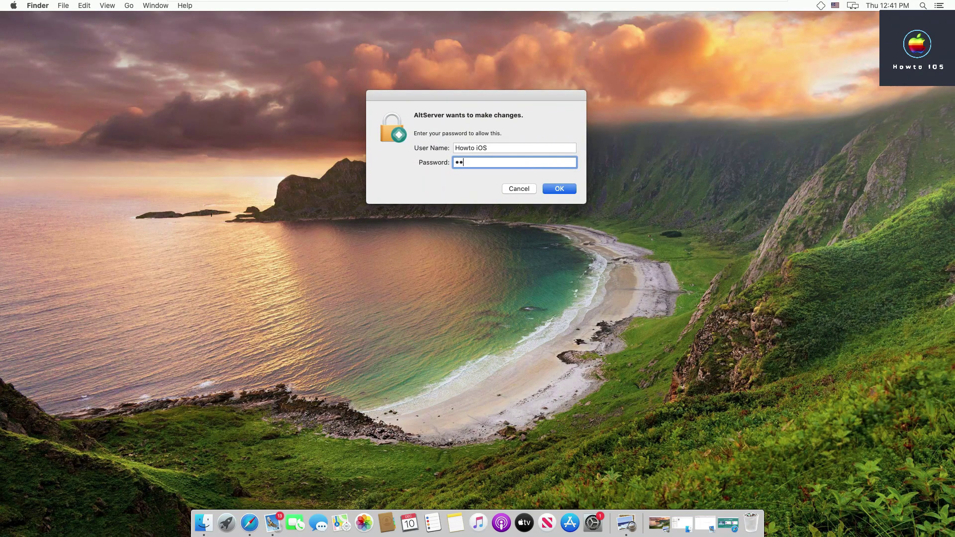
{"action": "key", "text": "Return"}
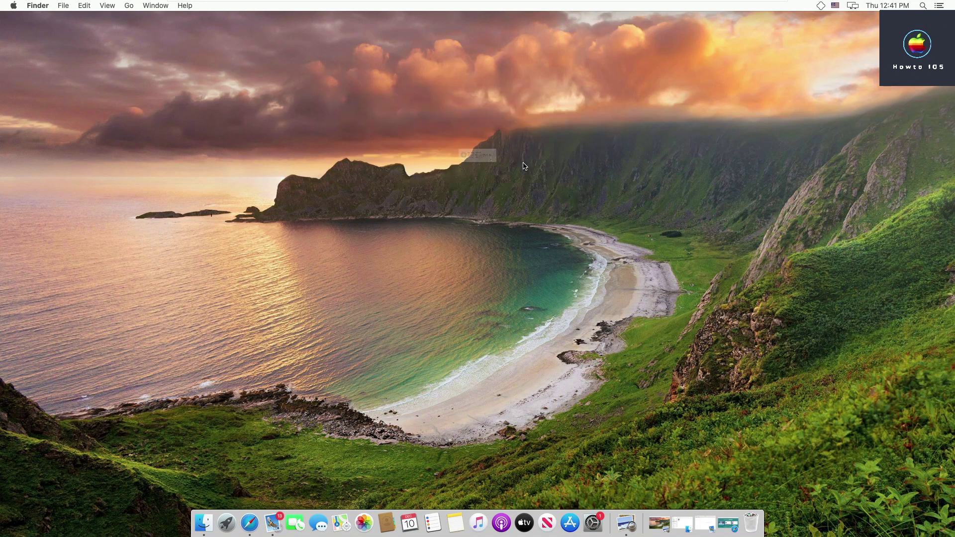
{"action": "left_click", "coordinate": [559, 181]}
{"action": "left_click", "coordinate": [273, 523]}
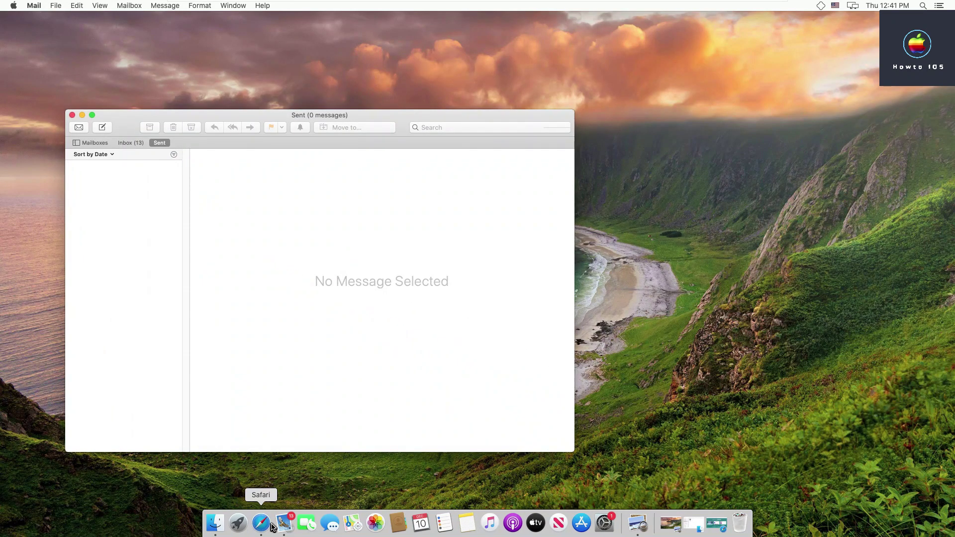
Verify AltPlugin.mailbundle is enabled in Mail's plug-in manager, then close Preferences and minimise Mail
{"action": "left_click", "coordinate": [32, 6]}
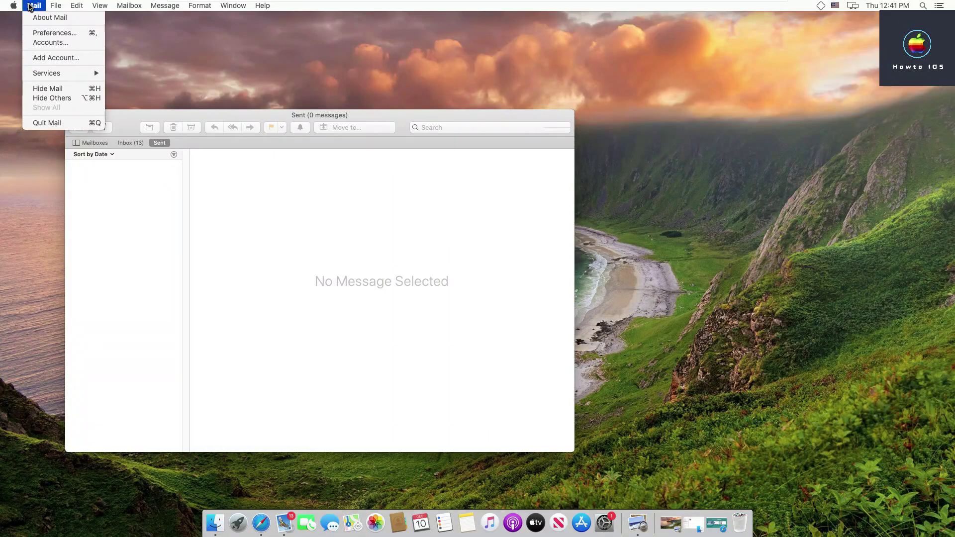
{"action": "left_click", "coordinate": [85, 32]}
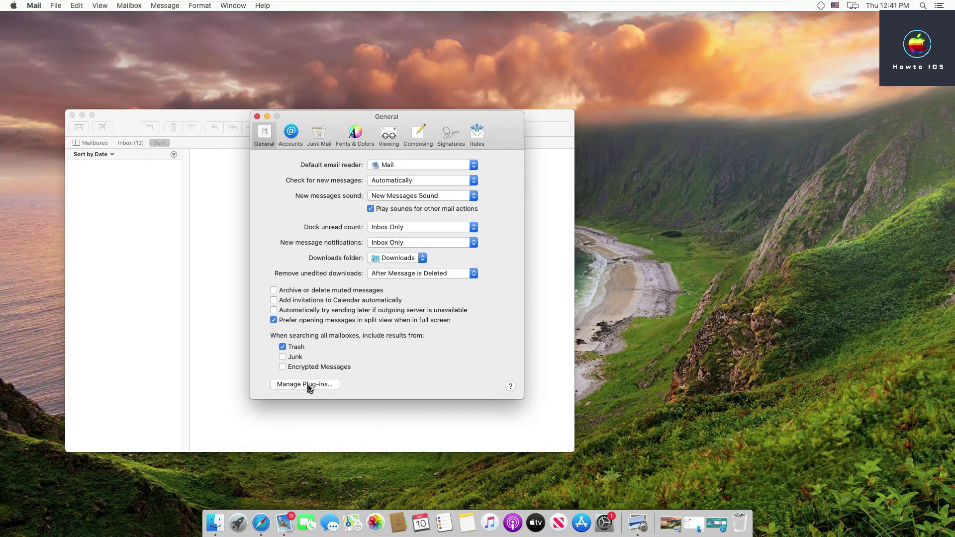
{"action": "left_click", "coordinate": [308, 385]}
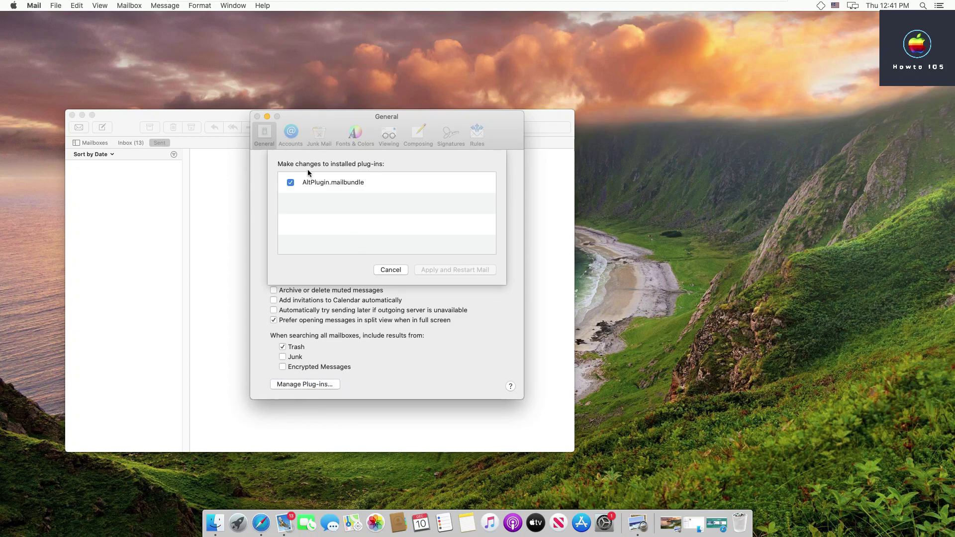
{"action": "left_click", "coordinate": [391, 269]}
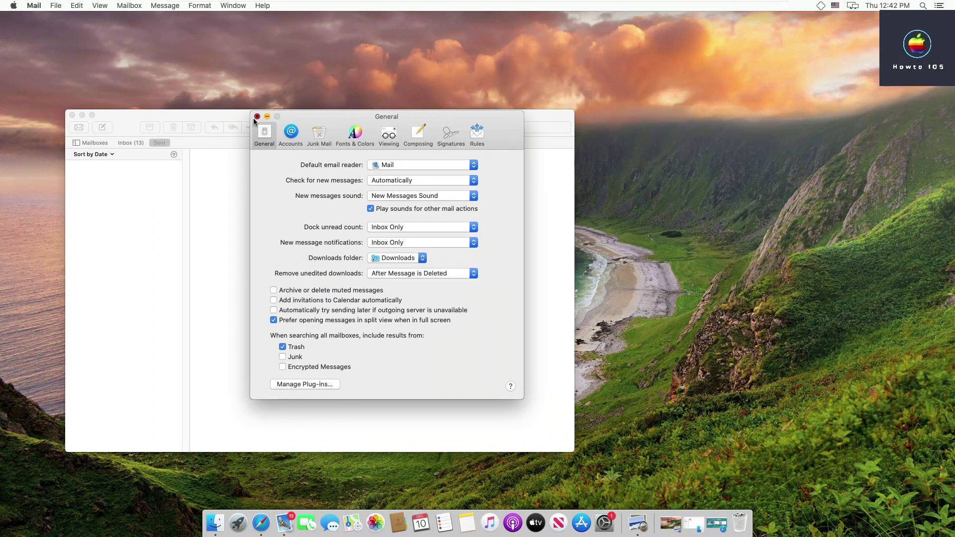
{"action": "key", "text": "super+w"}
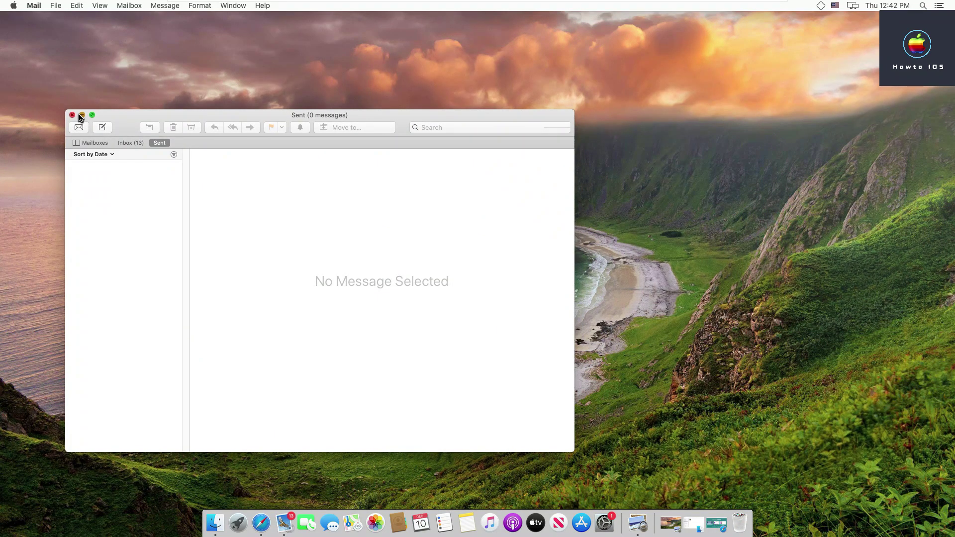
{"action": "left_click", "coordinate": [81, 115]}
{"action": "left_click", "coordinate": [298, 194]}
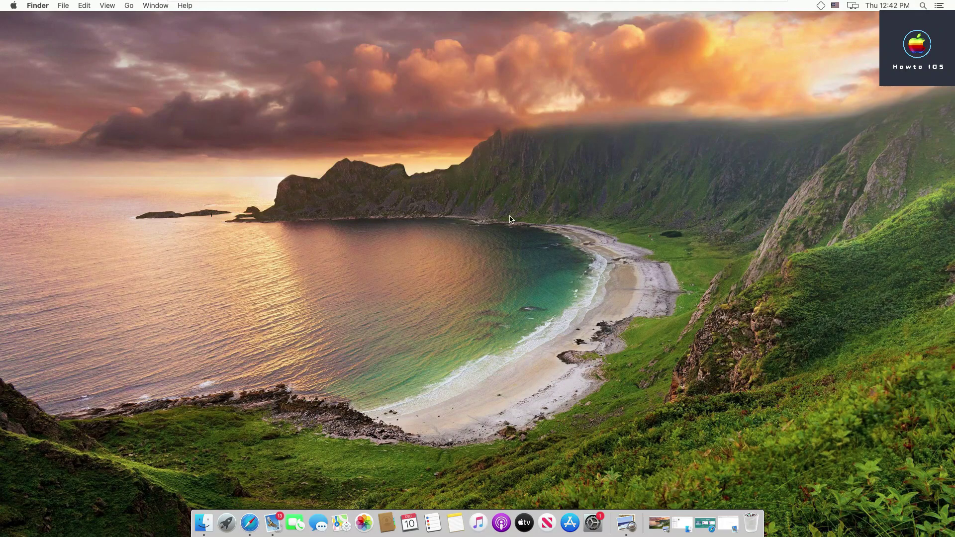
Attempt to install AltStore with the Apple ID and password, then dismiss the Installation Failed alert
{"action": "left_click", "coordinate": [821, 6]}
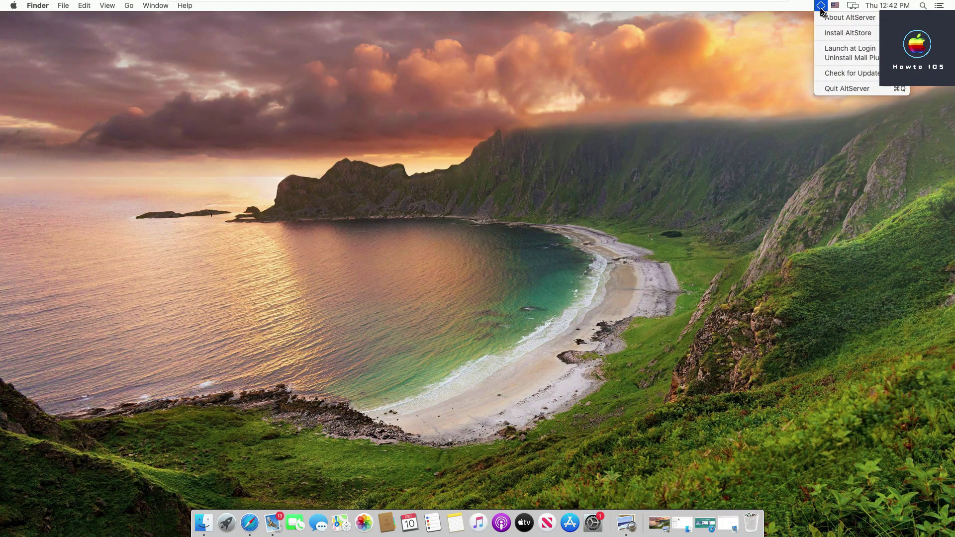
{"action": "mouse_move", "coordinate": [850, 34]}
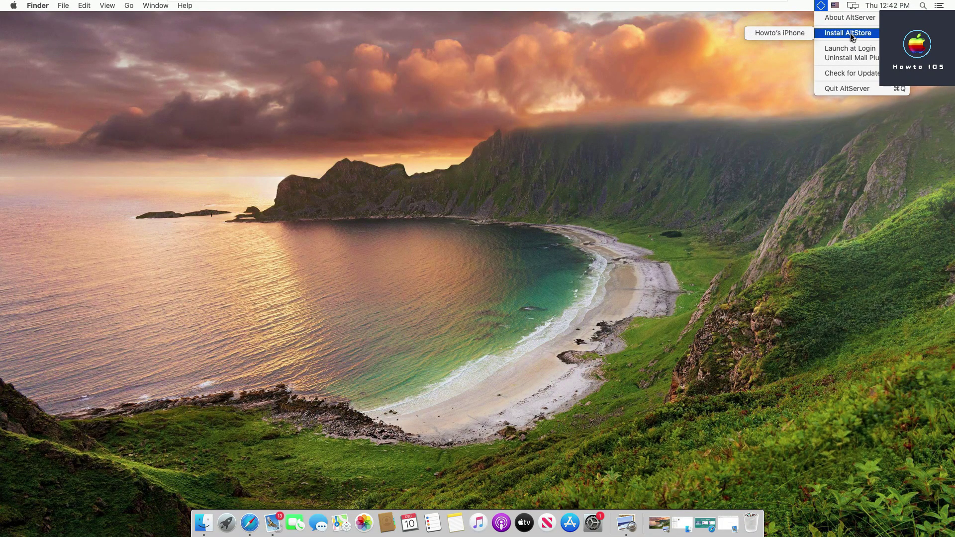
{"action": "left_click", "coordinate": [779, 33]}
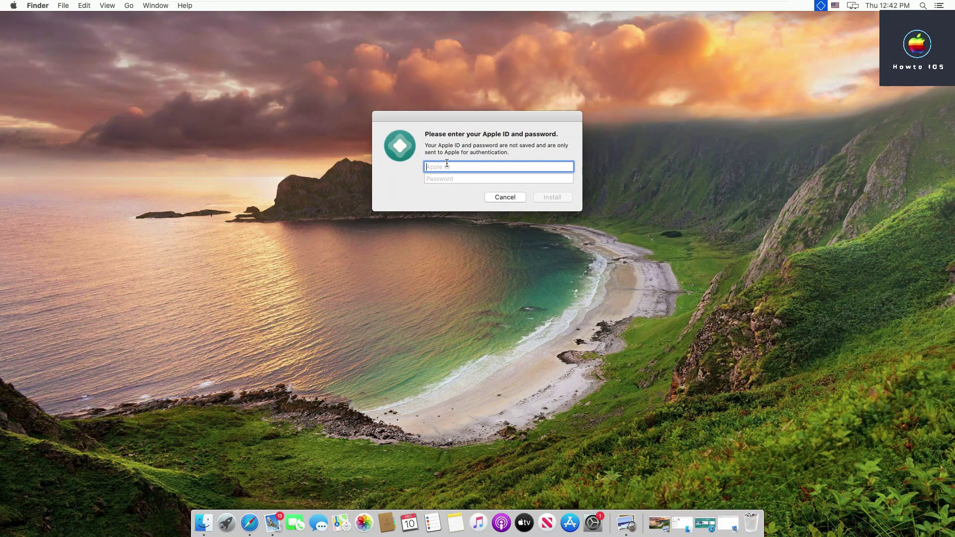
{"action": "left_click", "coordinate": [447, 177]}
{"action": "type", "text": "******"}
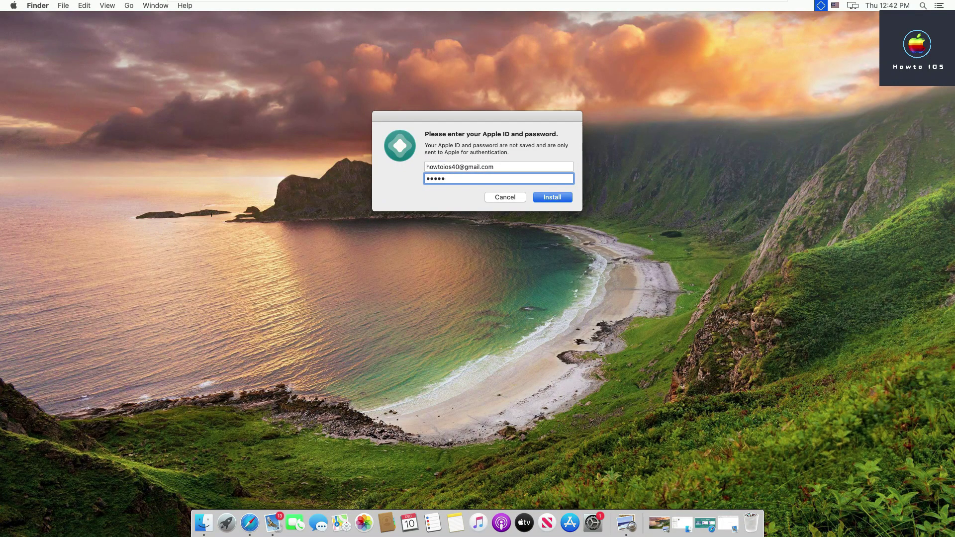
{"action": "left_click", "coordinate": [550, 198]}
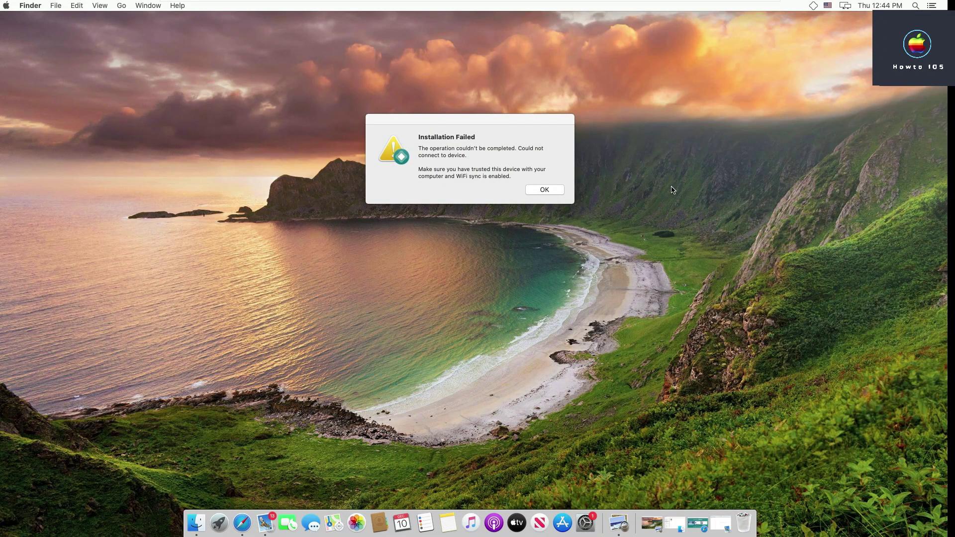
{"action": "left_click", "coordinate": [546, 190]}
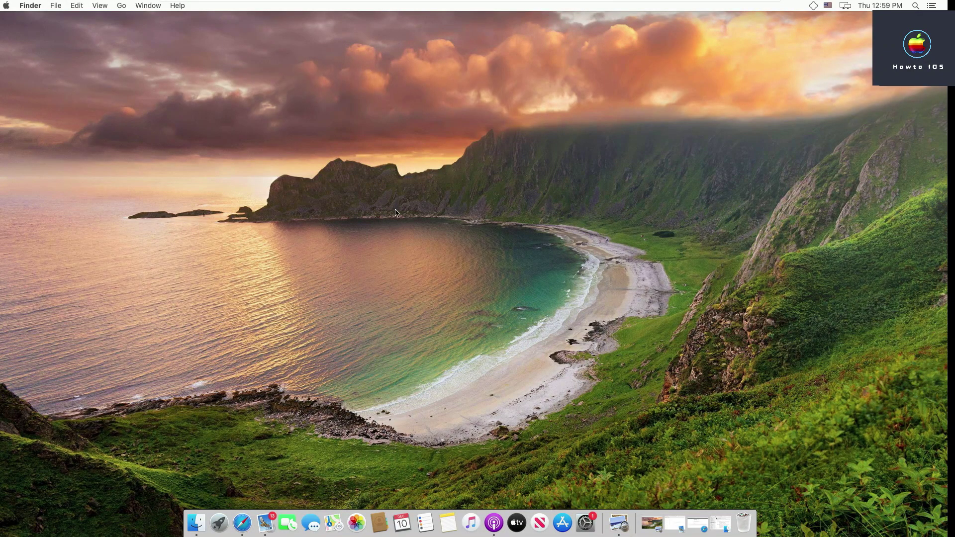
Restore the iPhone's Finder window and sync the device with the Mac
{"action": "left_click", "coordinate": [204, 523]}
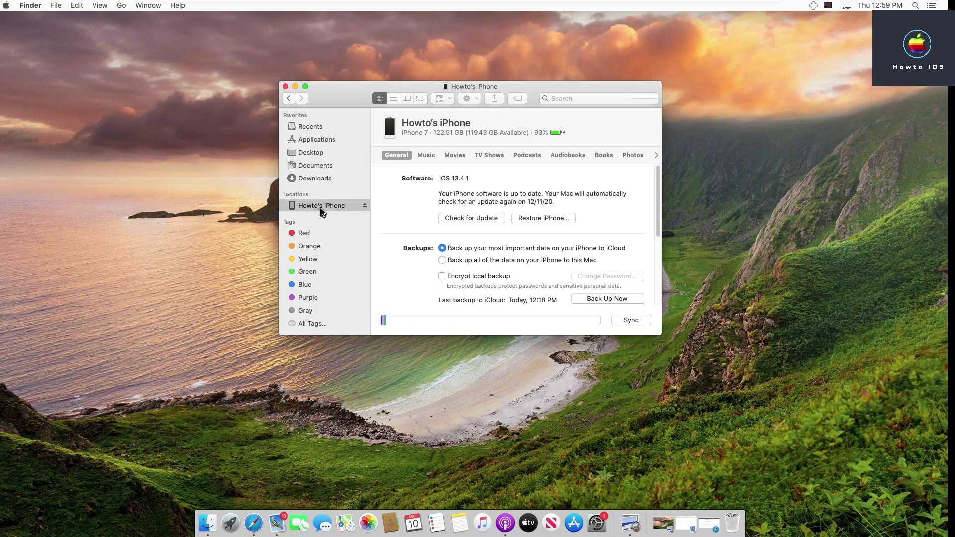
{"action": "left_click", "coordinate": [635, 321]}
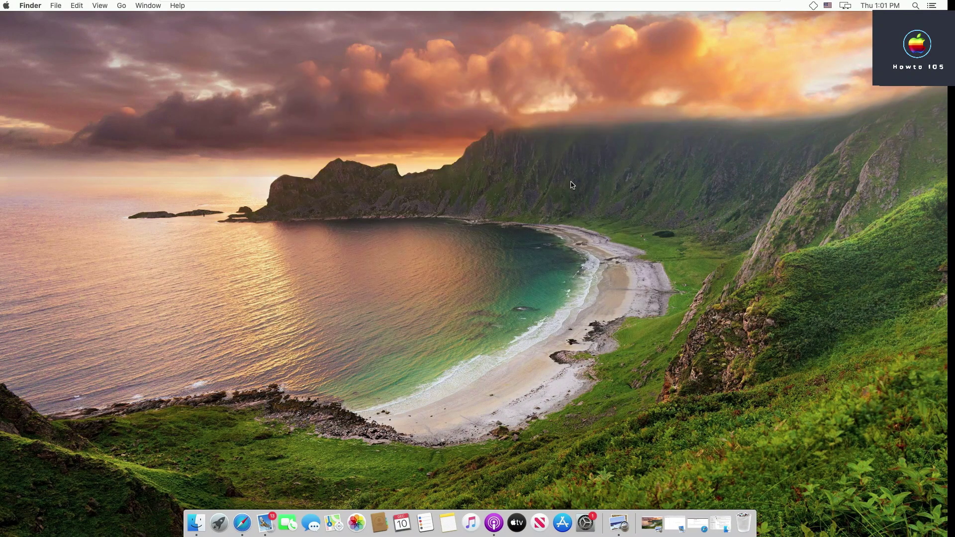
Install AltStore onto the iPhone using the Apple ID and its password
{"action": "left_click", "coordinate": [813, 5]}
{"action": "mouse_move", "coordinate": [840, 34]}
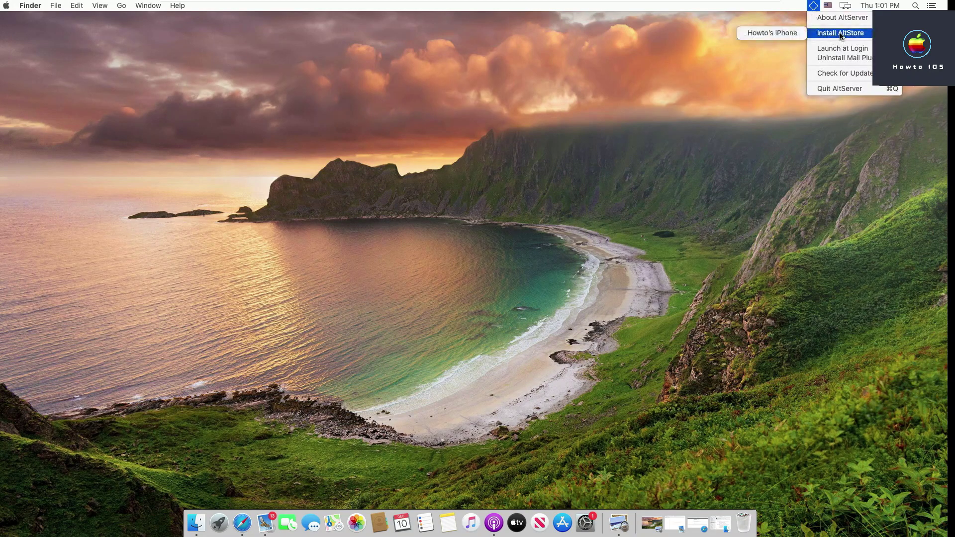
{"action": "left_click", "coordinate": [772, 33]}
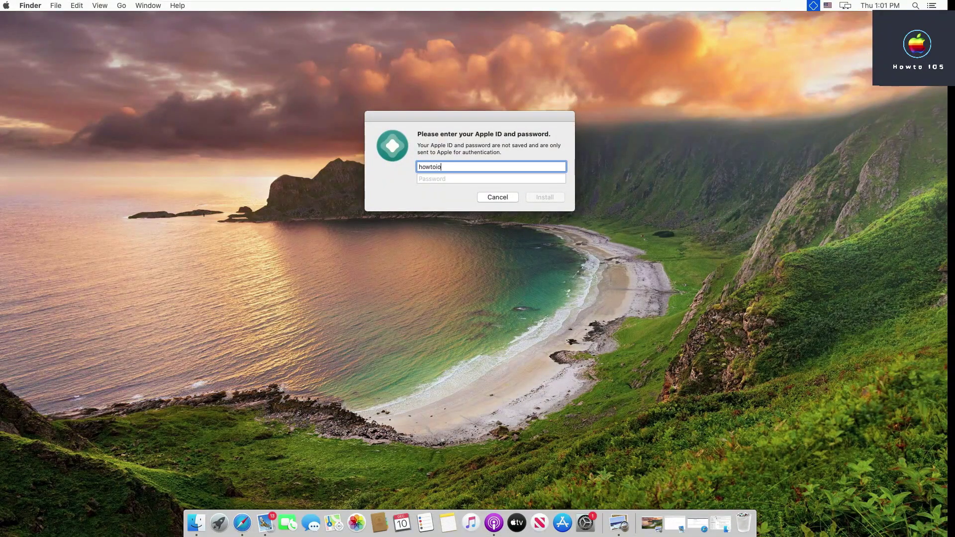
{"action": "key", "text": "Tab"}
{"action": "type", "text": "********"}
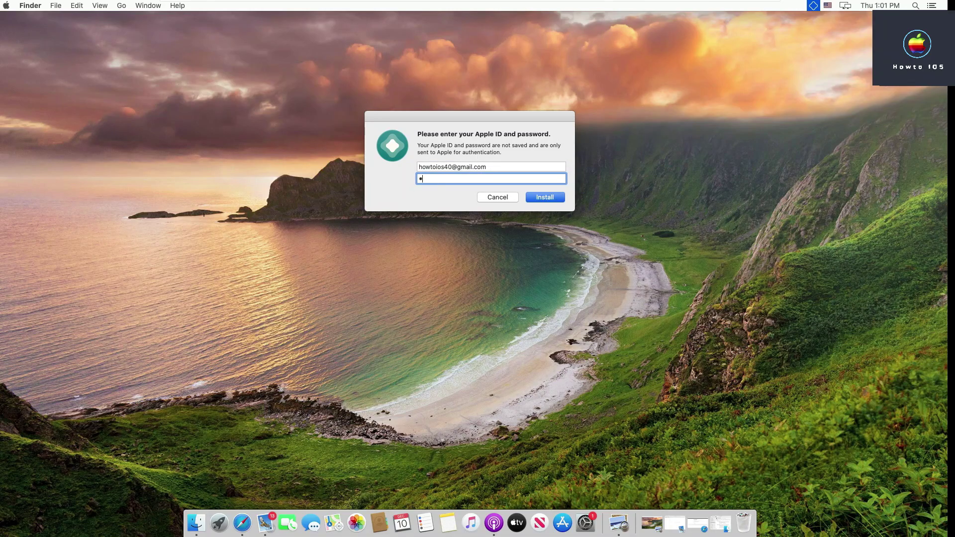
{"action": "key", "text": "Return"}
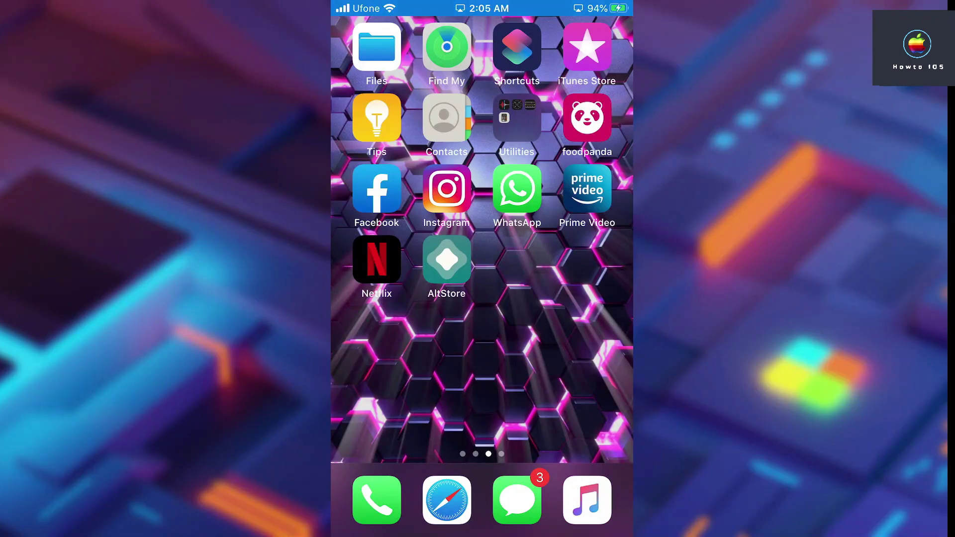
{"action": "left_click", "coordinate": [447, 259]}
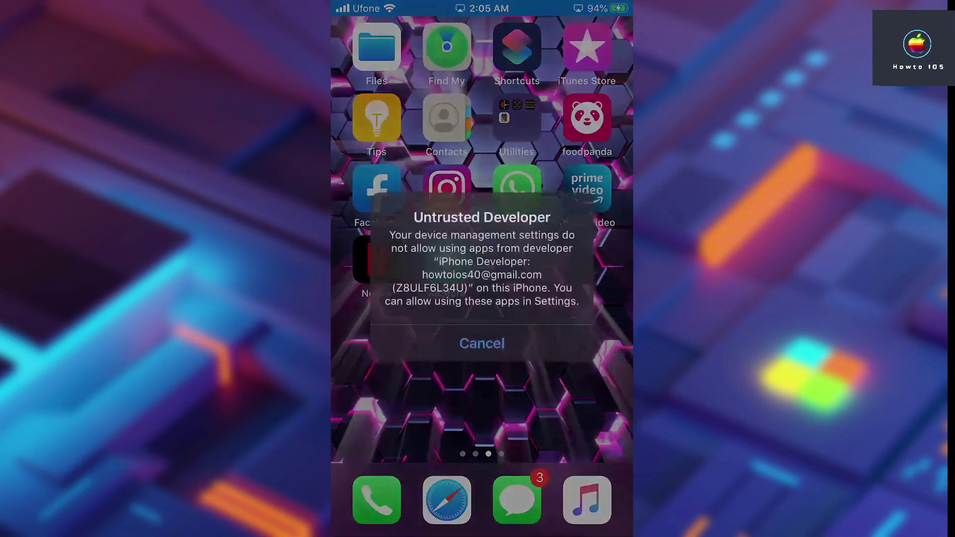
Trust the AltStore developer profile under Settings > General > Device Management
{"action": "left_click", "coordinate": [482, 343]}
{"action": "left_click_drag", "start_coordinate": [378, 299], "coordinate": [577, 299]}
{"action": "left_click", "coordinate": [585, 257]}
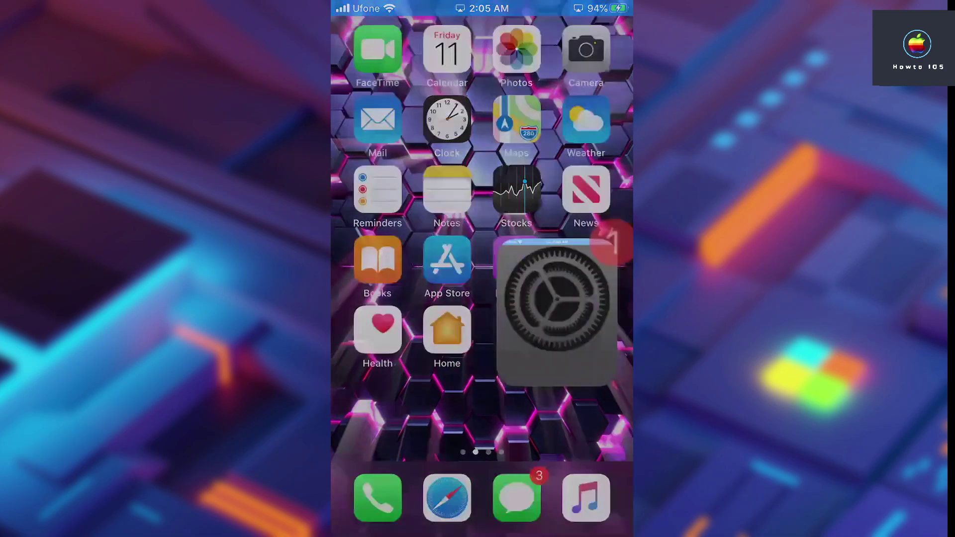
{"action": "left_click", "coordinate": [378, 97]}
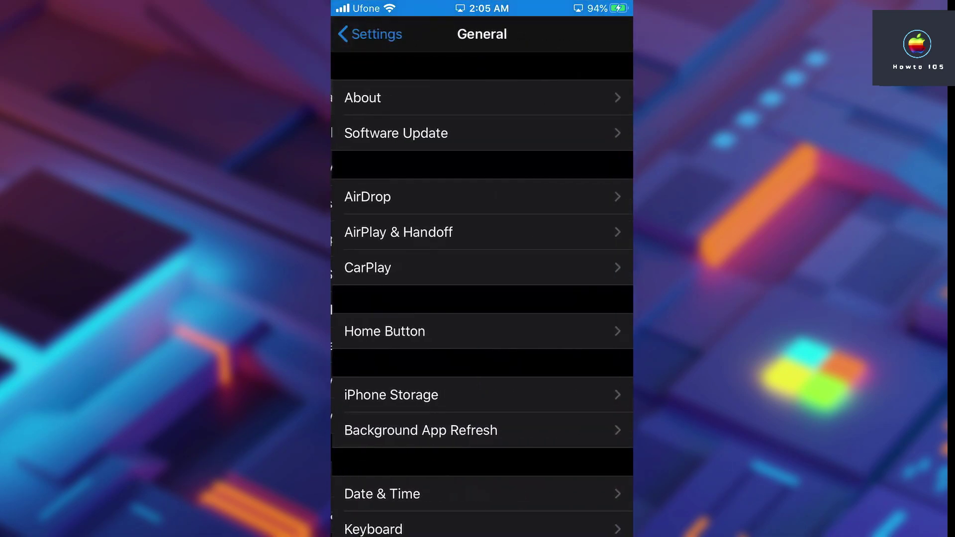
{"action": "scroll", "coordinate": [482, 298], "scroll_direction": "down", "scroll_amount": 6}
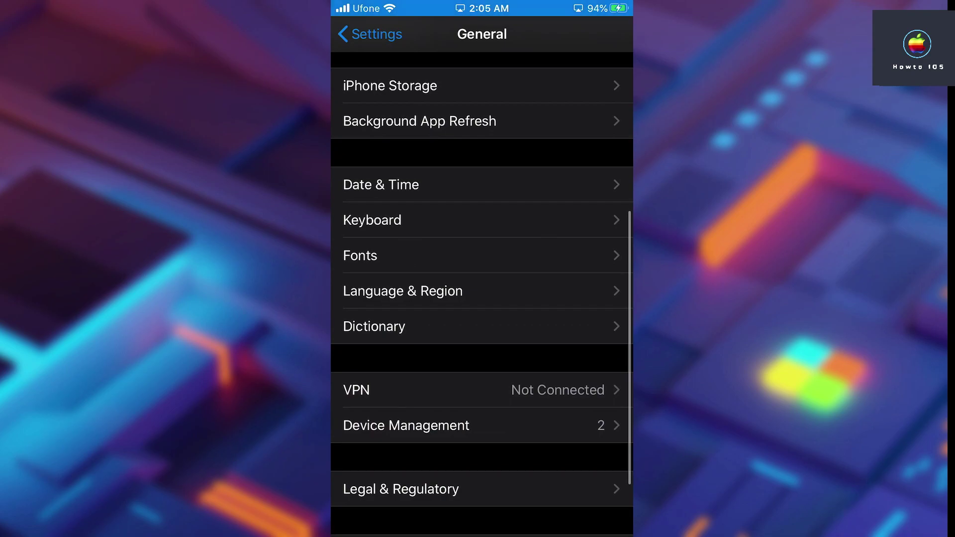
{"action": "left_click", "coordinate": [406, 425]}
{"action": "left_click", "coordinate": [464, 222]}
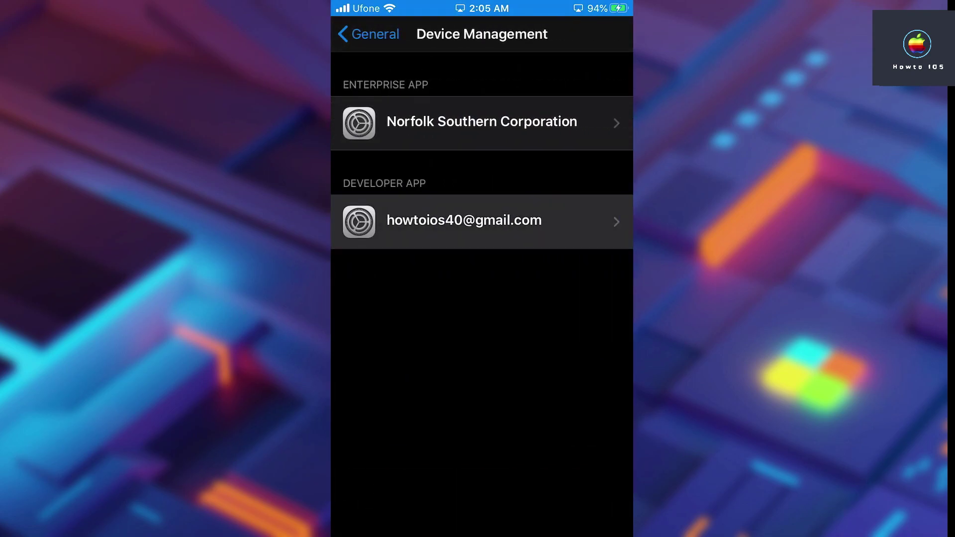
{"action": "left_click", "coordinate": [481, 174]}
{"action": "left_click", "coordinate": [535, 347]}
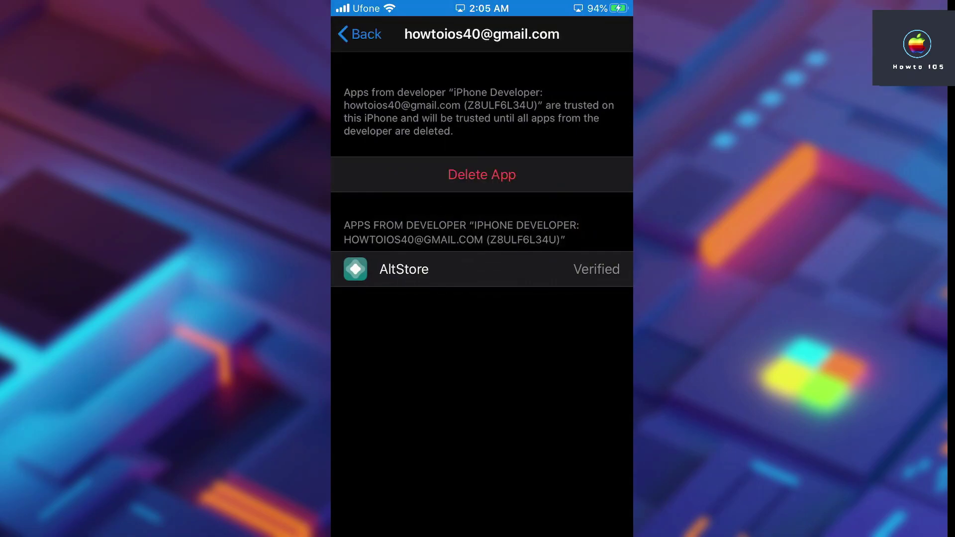
Launch AltStore from the home screen and dismiss its notification permission prompt
{"action": "key", "text": "super"}
{"action": "left_click_drag", "start_coordinate": [572, 298], "coordinate": [372, 298]}
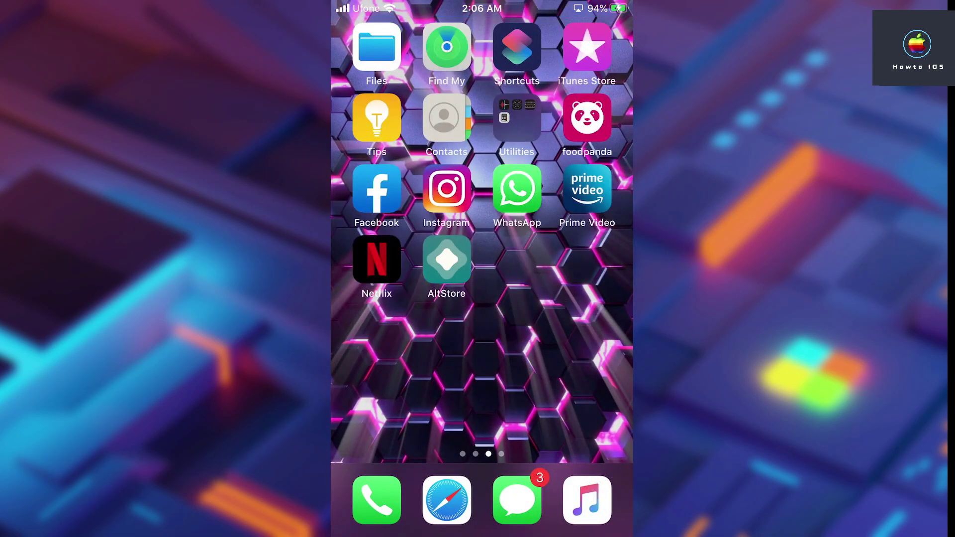
{"action": "left_click", "coordinate": [447, 259]}
{"action": "left_click", "coordinate": [535, 322]}
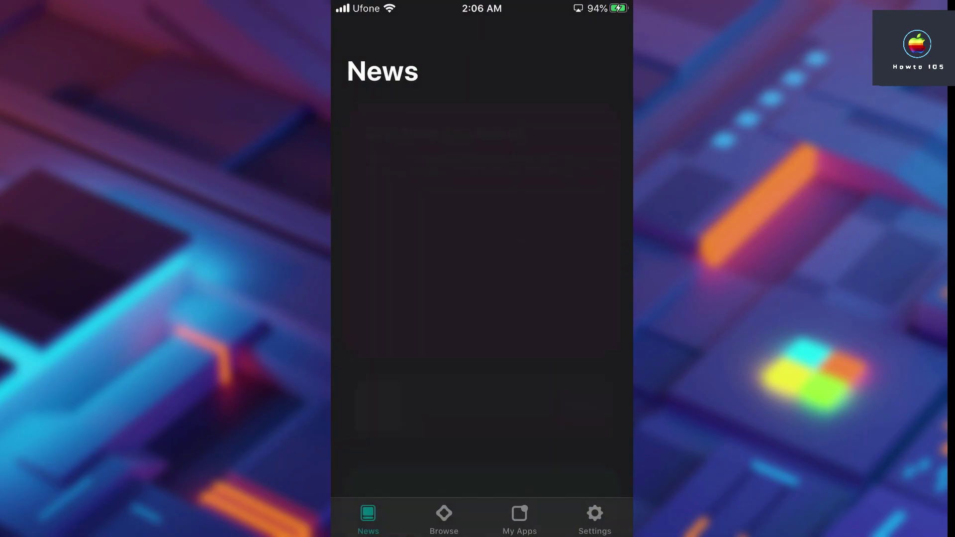
{"action": "key", "text": "super"}
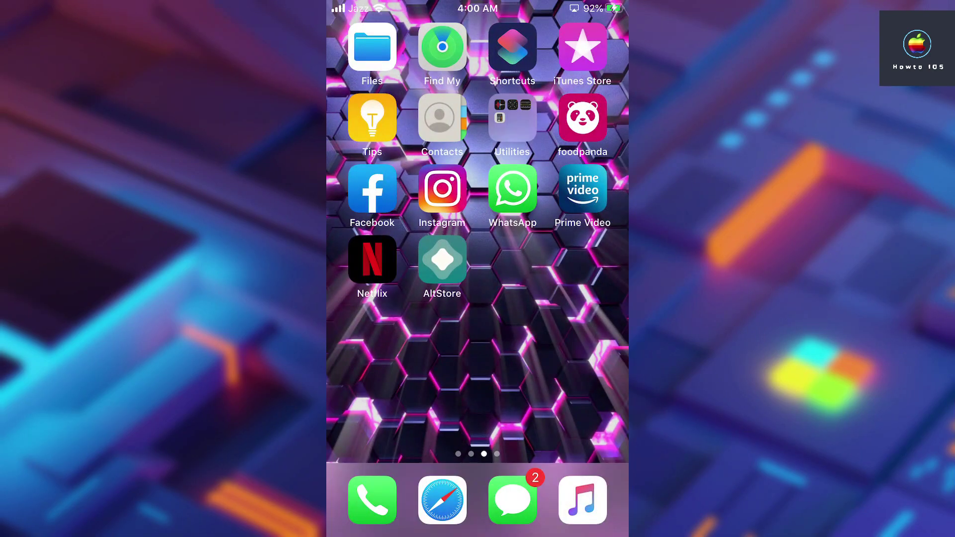
Load unc0ver.dev in the iPhone's Safari and download unc0ver v5.3.1
{"action": "left_click", "coordinate": [442, 499]}
{"action": "left_click", "coordinate": [477, 38]}
{"action": "type", "text": "unc"}
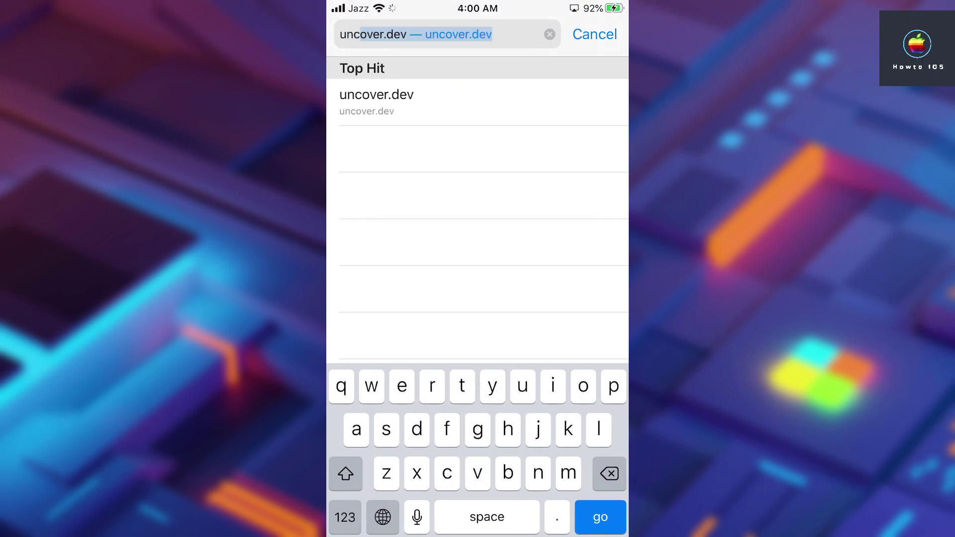
{"action": "left_click", "coordinate": [344, 517]}
{"action": "type", "text": "0v"}
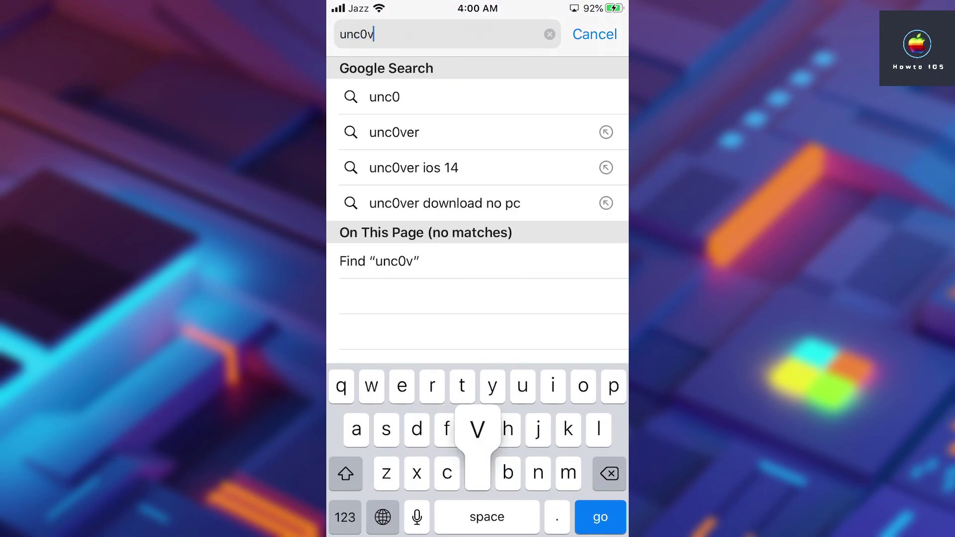
{"action": "type", "text": "er.dev"}
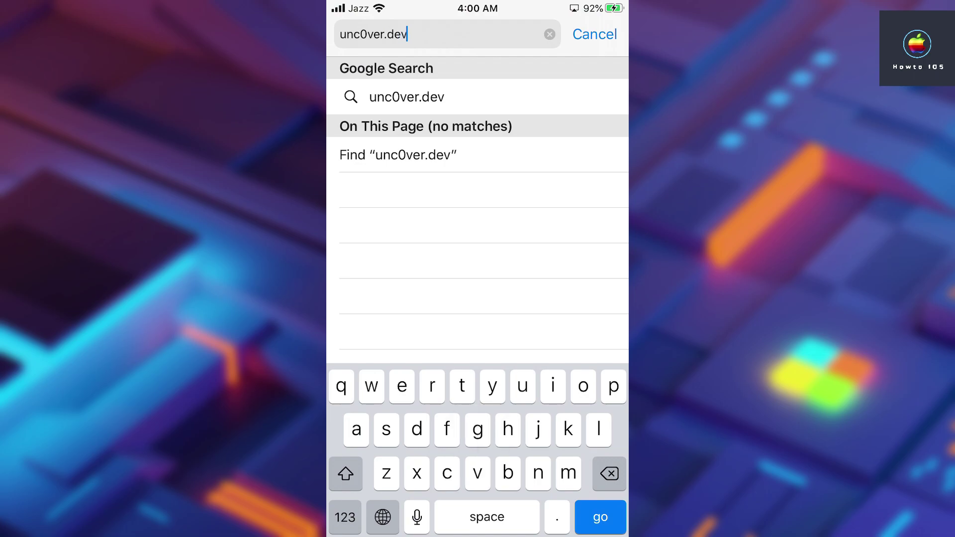
{"action": "key", "text": "Return"}
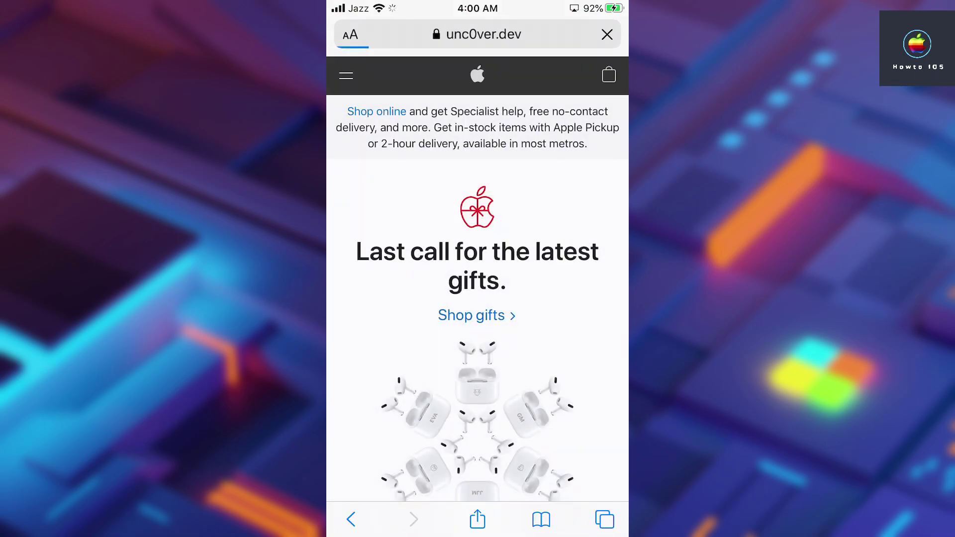
{"action": "scroll", "coordinate": [477, 298], "scroll_direction": "down", "scroll_amount": 1}
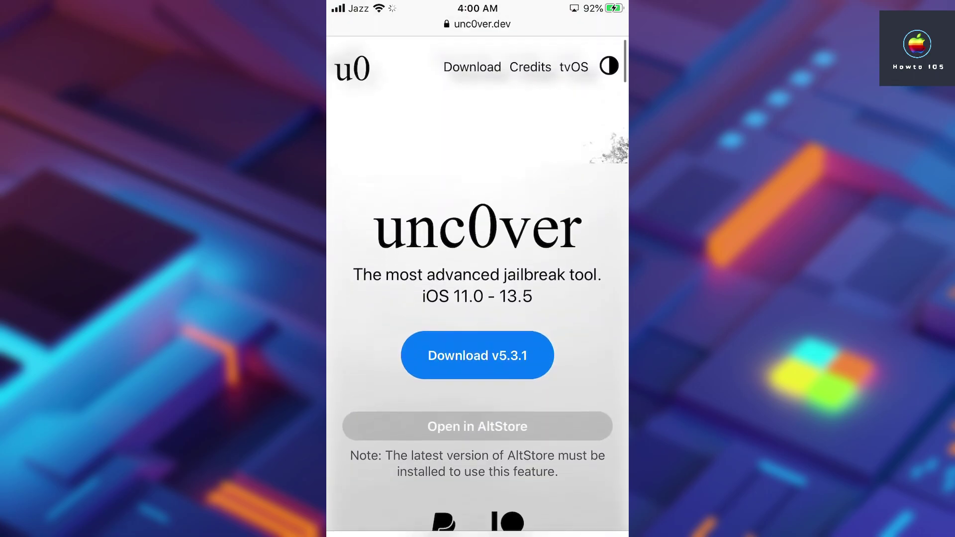
{"action": "left_click", "coordinate": [478, 342]}
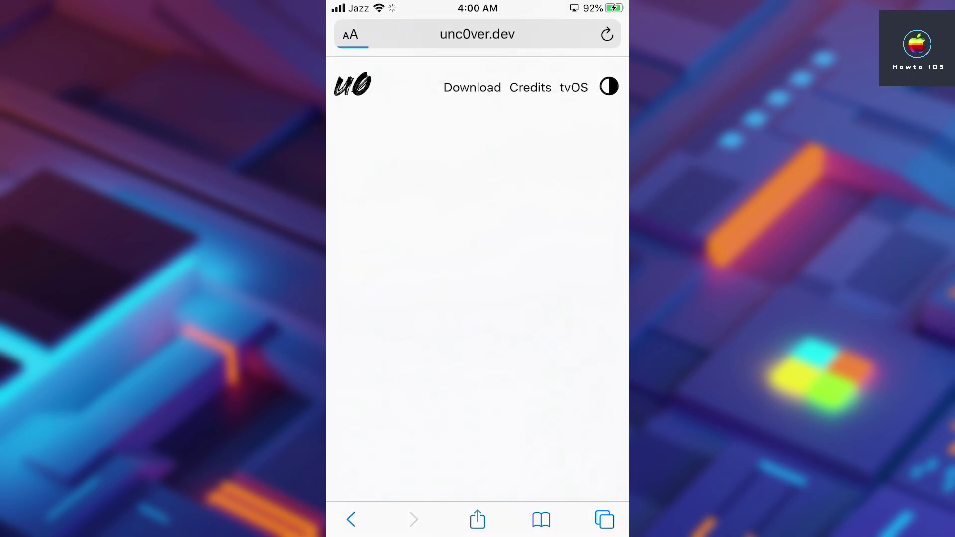
{"action": "left_click", "coordinate": [564, 304]}
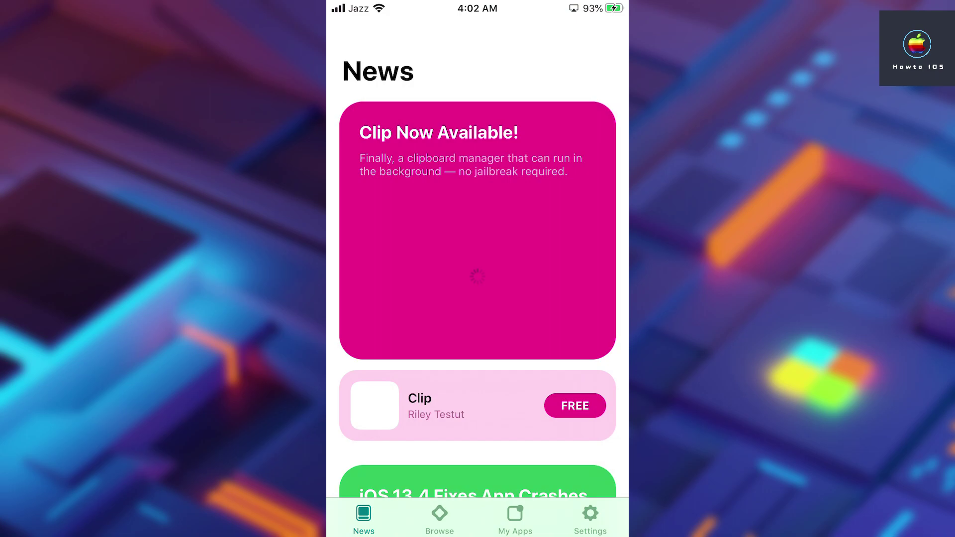
Choose unc0ver_5.3.12.ipa from Recents in My Apps to sideload it, reaching the Apple ID sign-in
{"action": "left_click", "coordinate": [515, 520]}
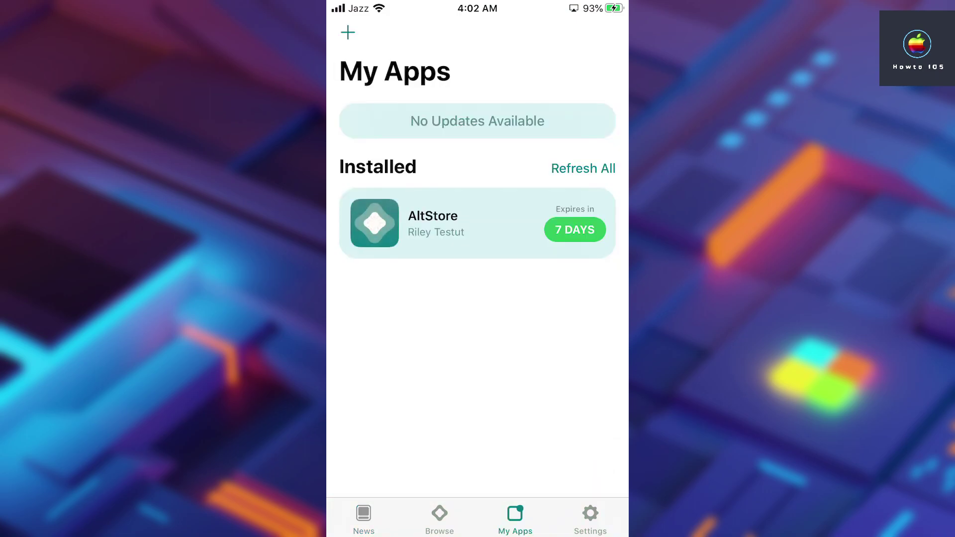
{"action": "left_click", "coordinate": [347, 33]}
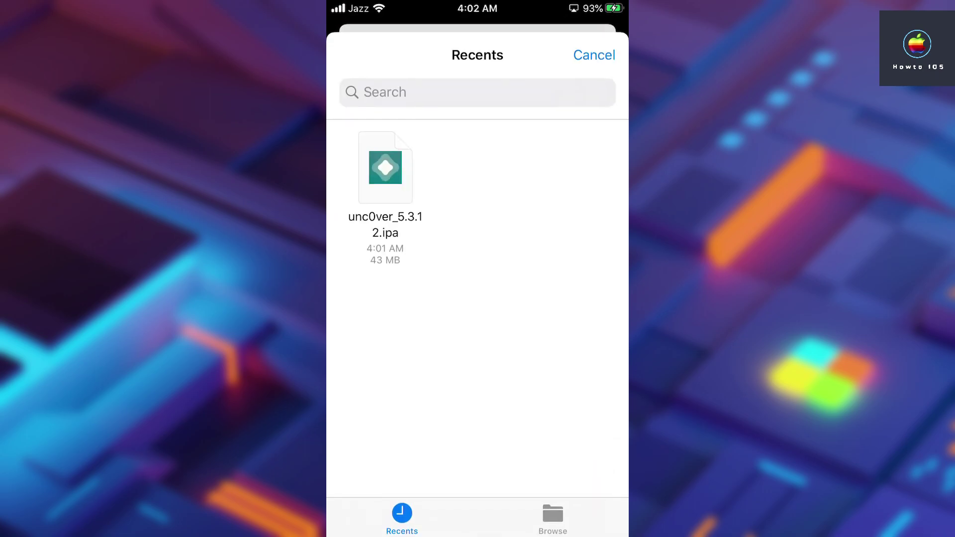
{"action": "left_click", "coordinate": [385, 167]}
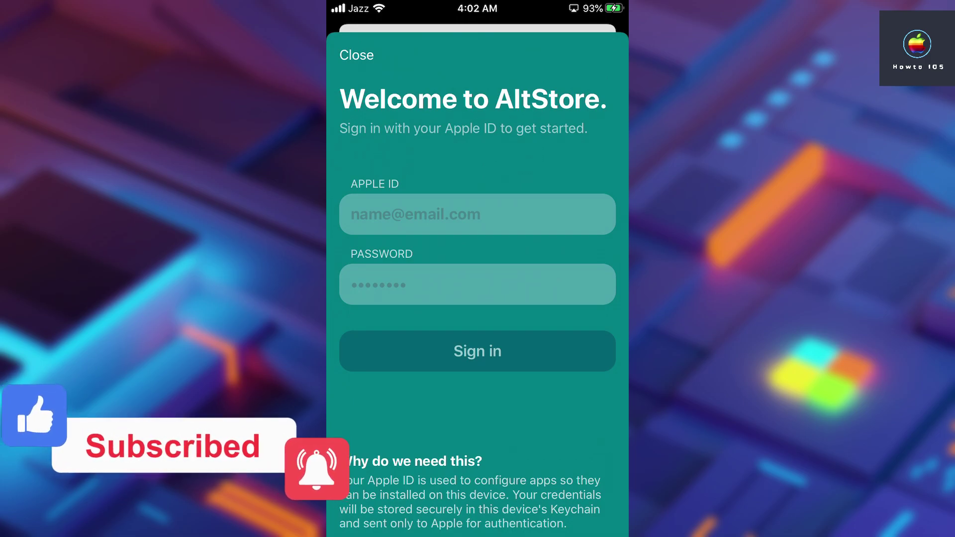
{"action": "left_click", "coordinate": [477, 214]}
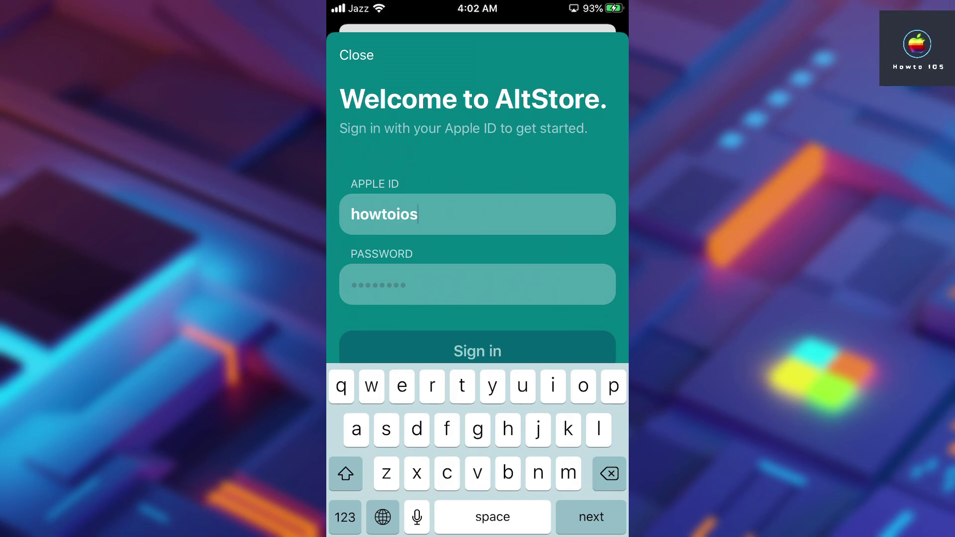
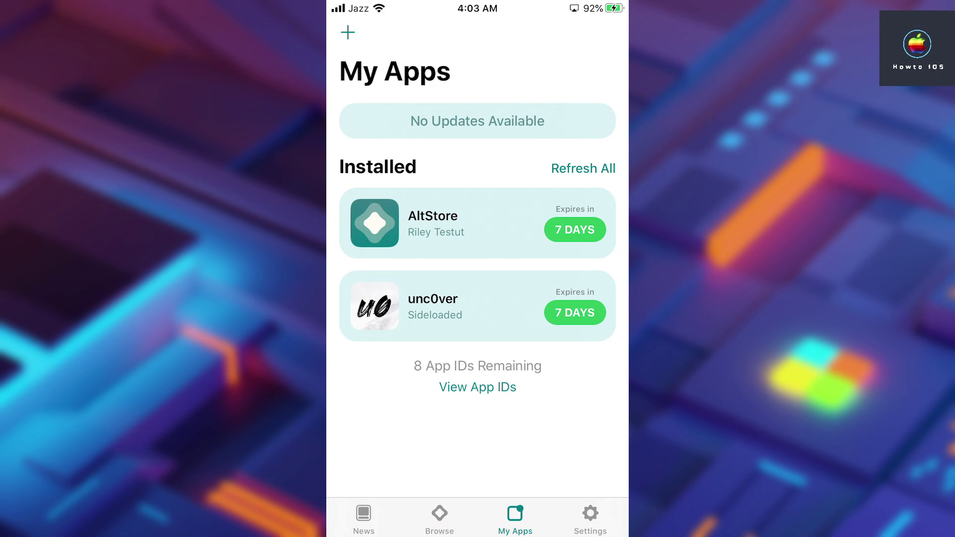
Sign in with the Apple ID, refresh all apps to install unc0ver, and return home
{"action": "left_click", "coordinate": [582, 168]}
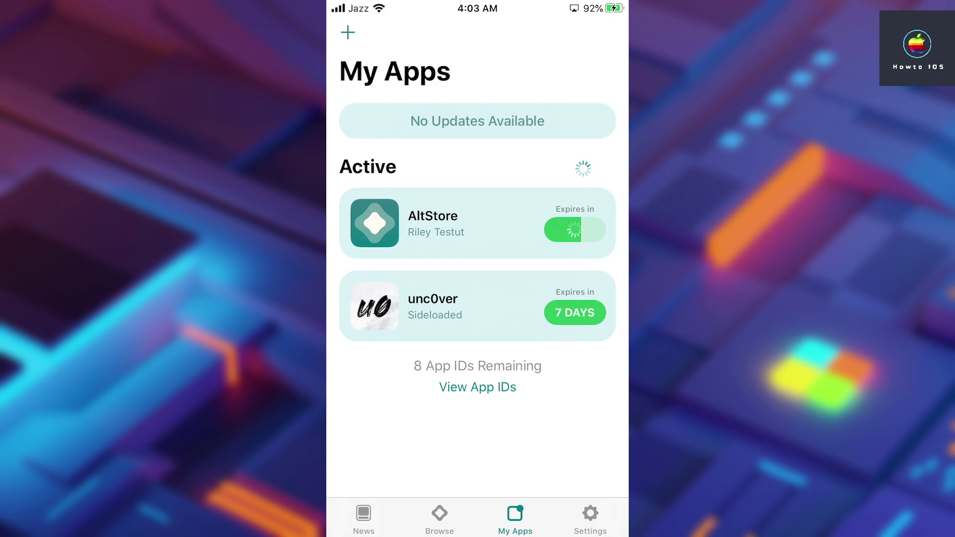
{"action": "key", "text": "Home"}
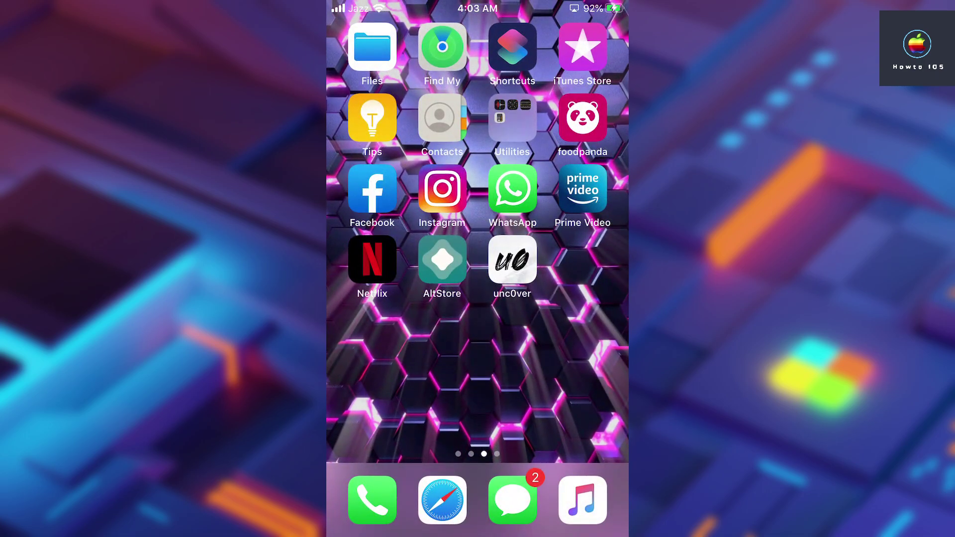
Run the unc0ver jailbreak and let the iPhone reboot
{"action": "left_click", "coordinate": [512, 259]}
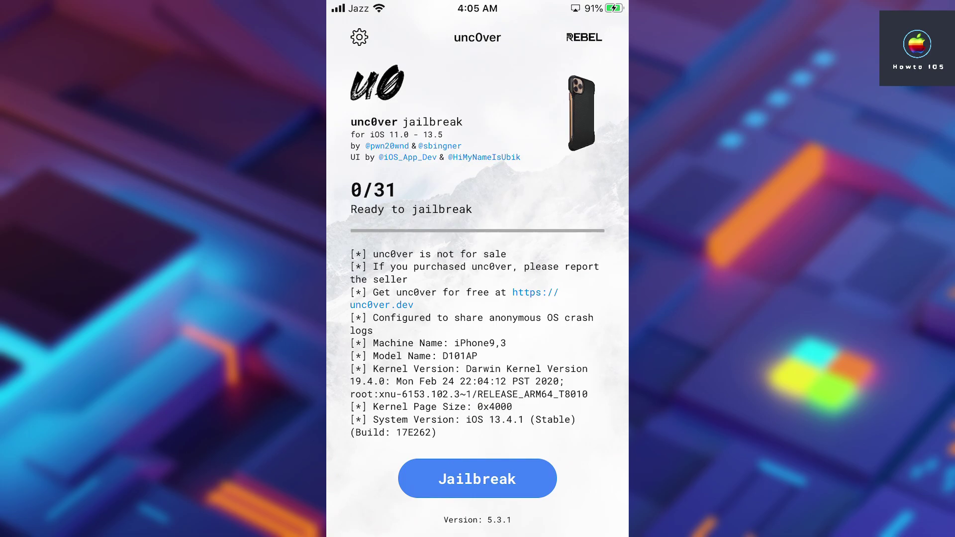
{"action": "left_click", "coordinate": [476, 478]}
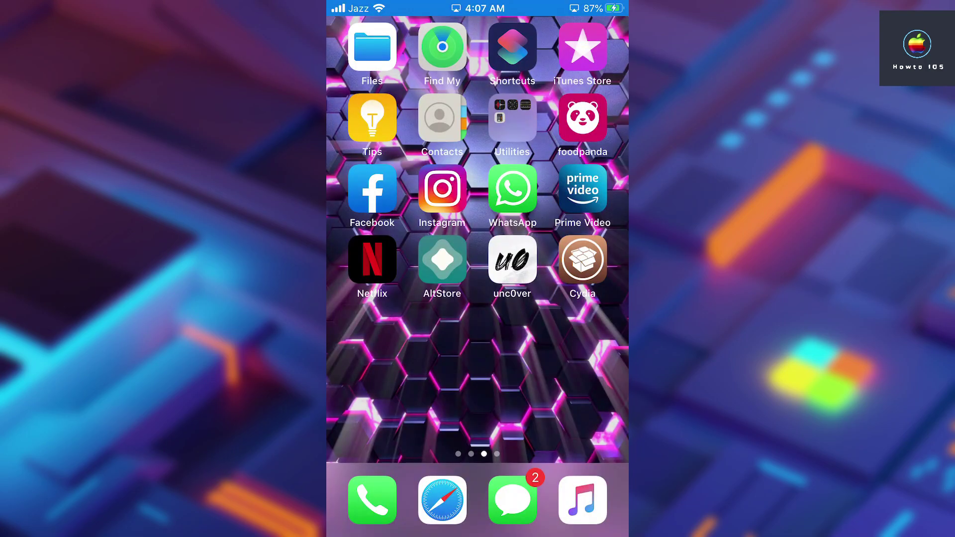
Confirm the jailbreak, let Cydia upgrade itself to Cydia Installer 1.1.36, and relaunch it
{"action": "left_click", "coordinate": [512, 259]}
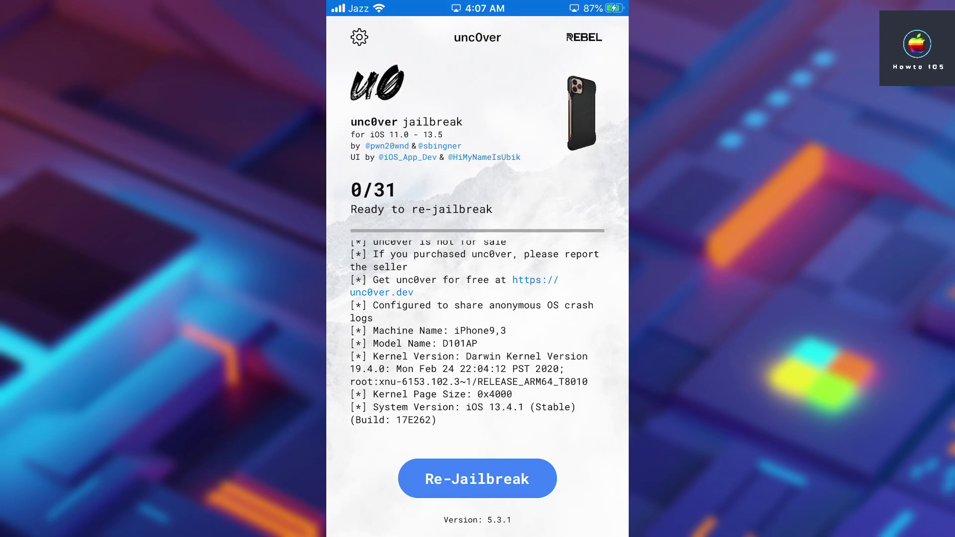
{"action": "key", "text": "super"}
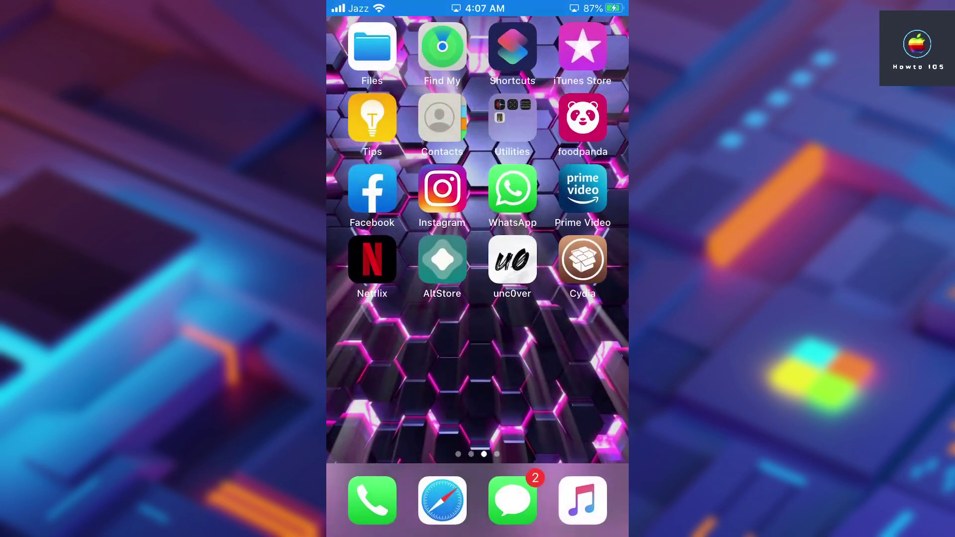
{"action": "left_click", "coordinate": [583, 259]}
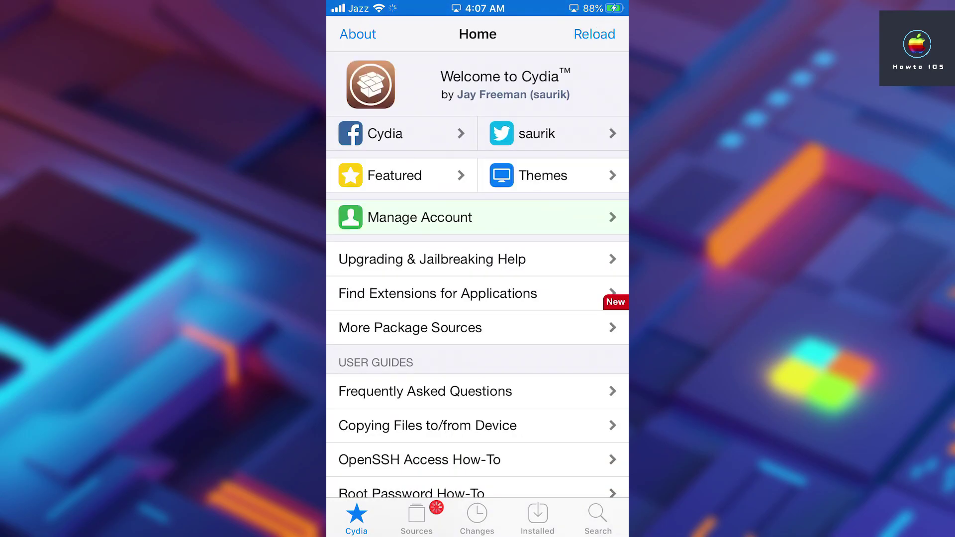
{"action": "left_click", "coordinate": [416, 517]}
{"action": "left_click", "coordinate": [476, 517]}
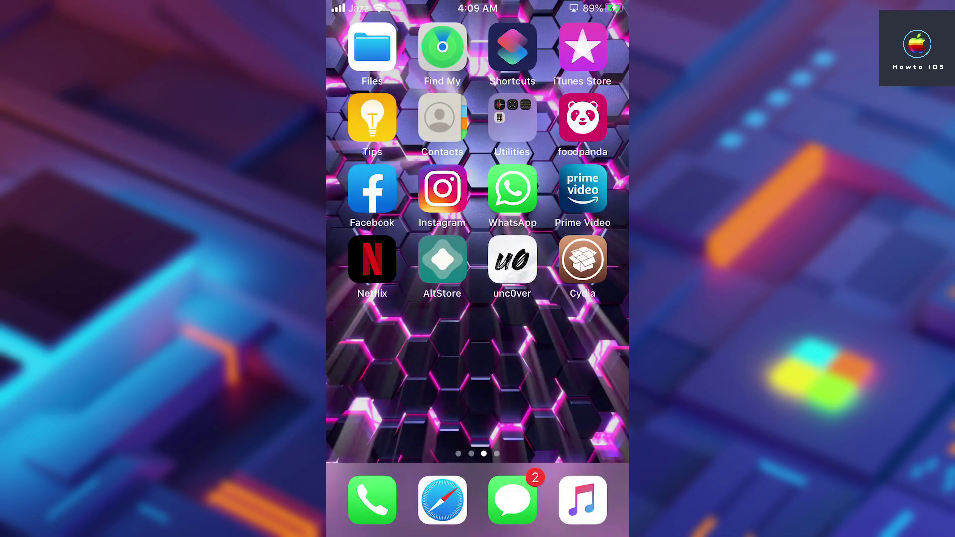
{"action": "left_click", "coordinate": [582, 259]}
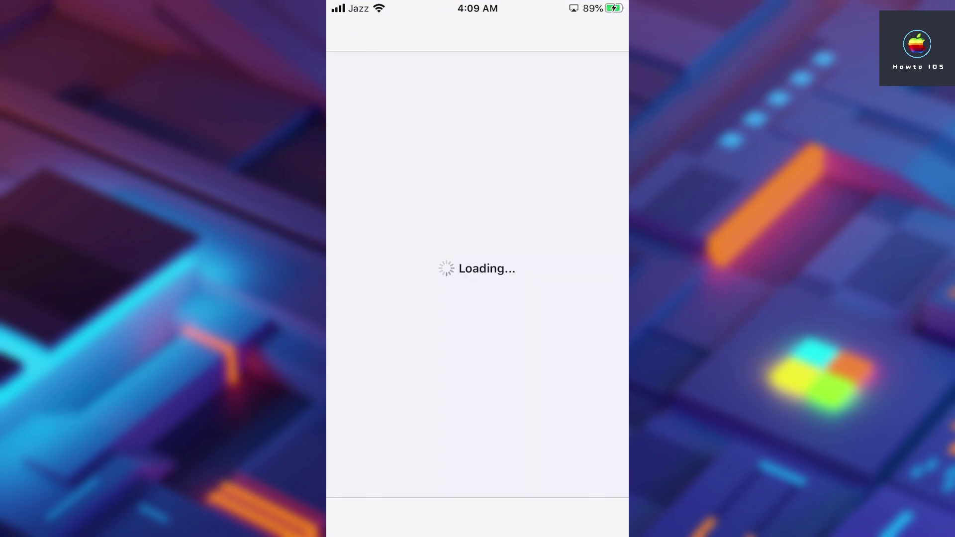
Search Cydia for 'Filza' and open the Filza File Manager package details
{"action": "left_click", "coordinate": [597, 517]}
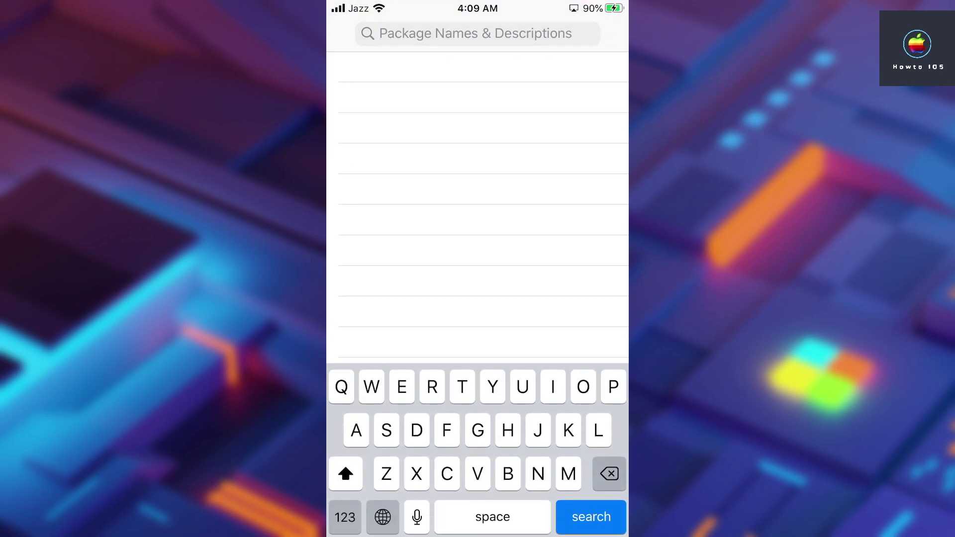
{"action": "type", "text": "Filza"}
{"action": "left_click", "coordinate": [416, 96]}
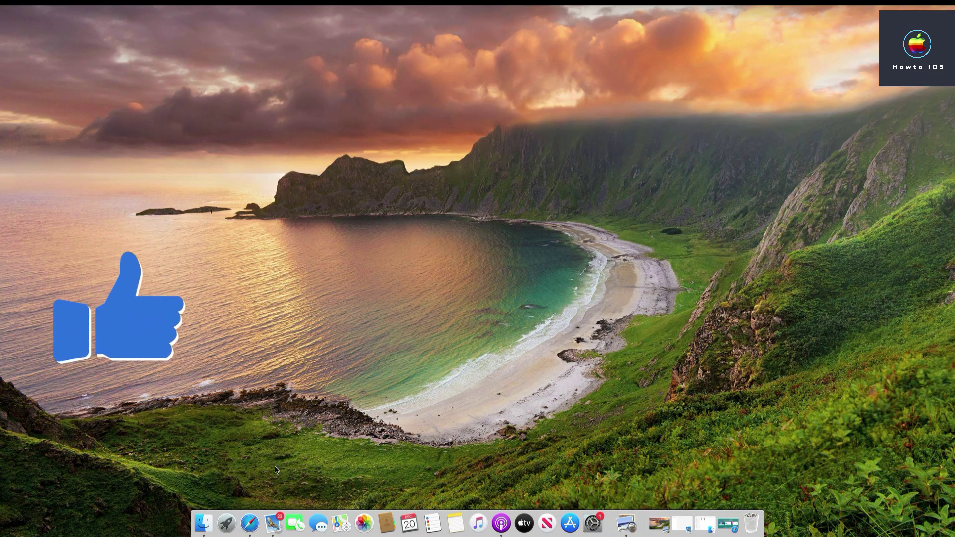
In a new Safari tab, search 'tweaks compatibility github' and open the TweakCompatible site
{"action": "left_click", "coordinate": [250, 523]}
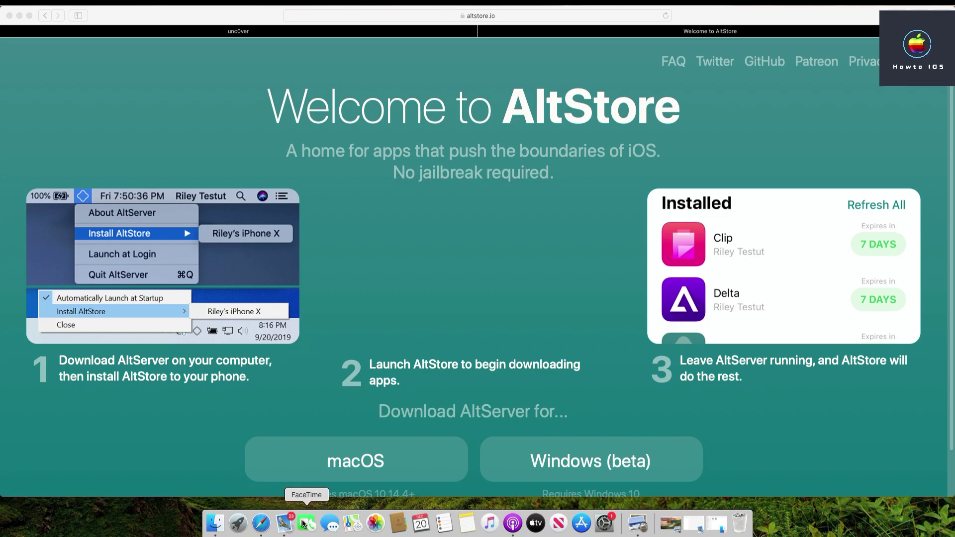
{"action": "key", "text": "super+t"}
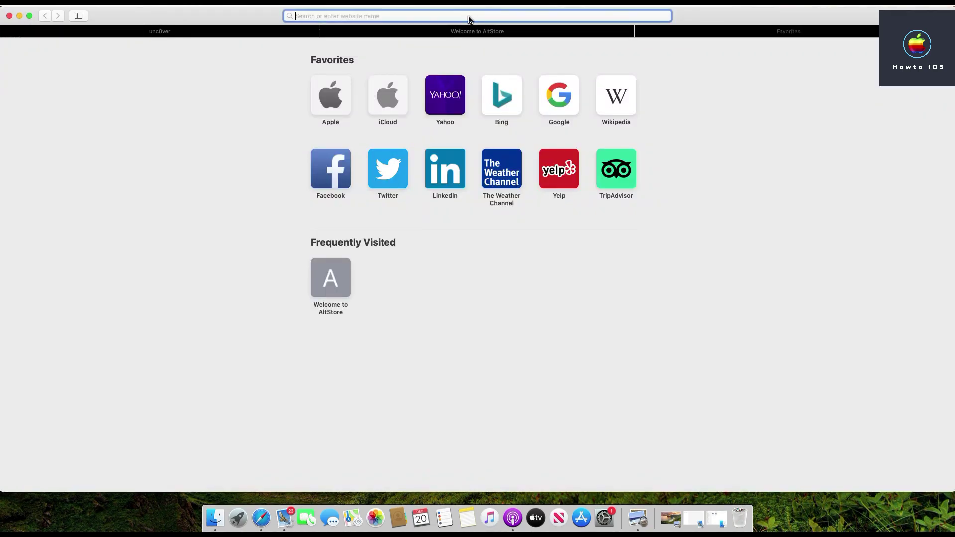
{"action": "type", "text": "tweaks c"}
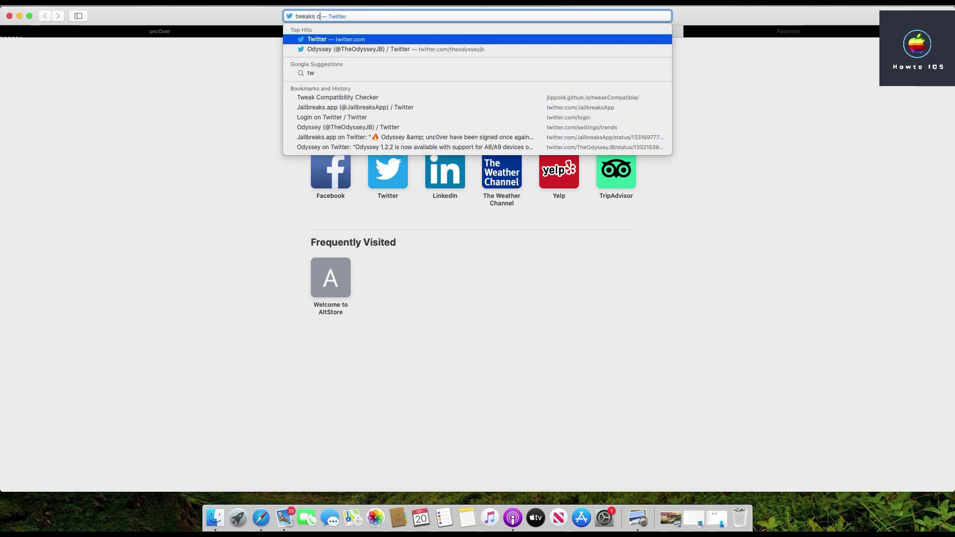
{"action": "type", "text": "ompatibility github"}
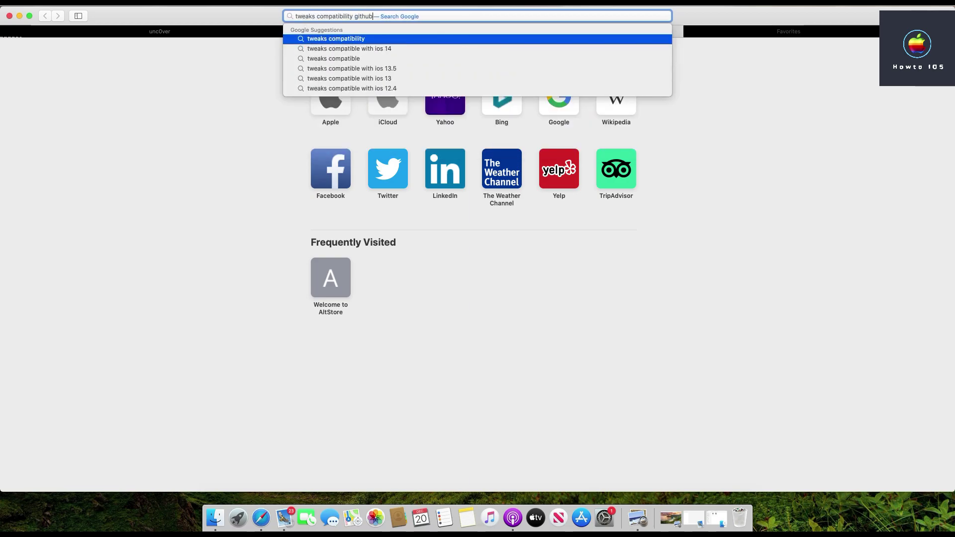
{"action": "key", "text": "Return"}
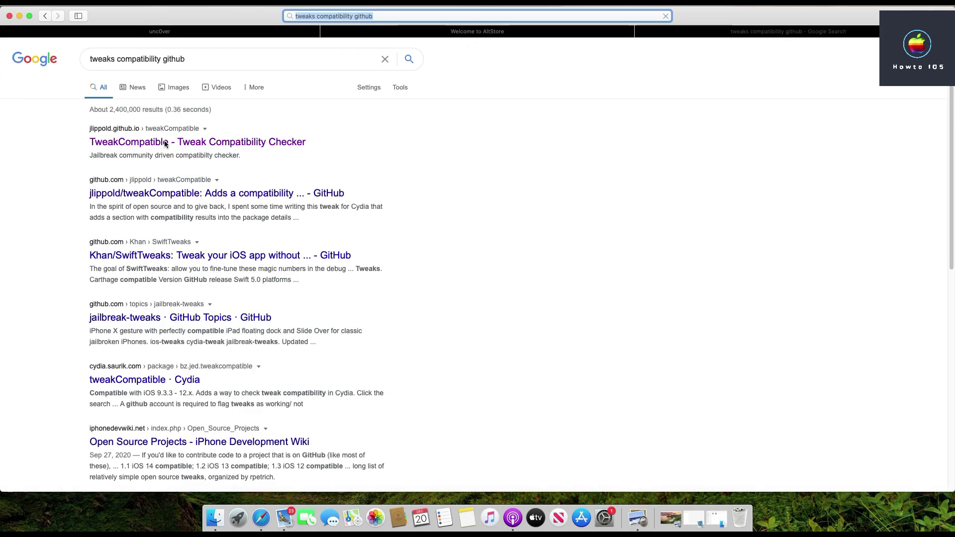
{"action": "left_click", "coordinate": [166, 142]}
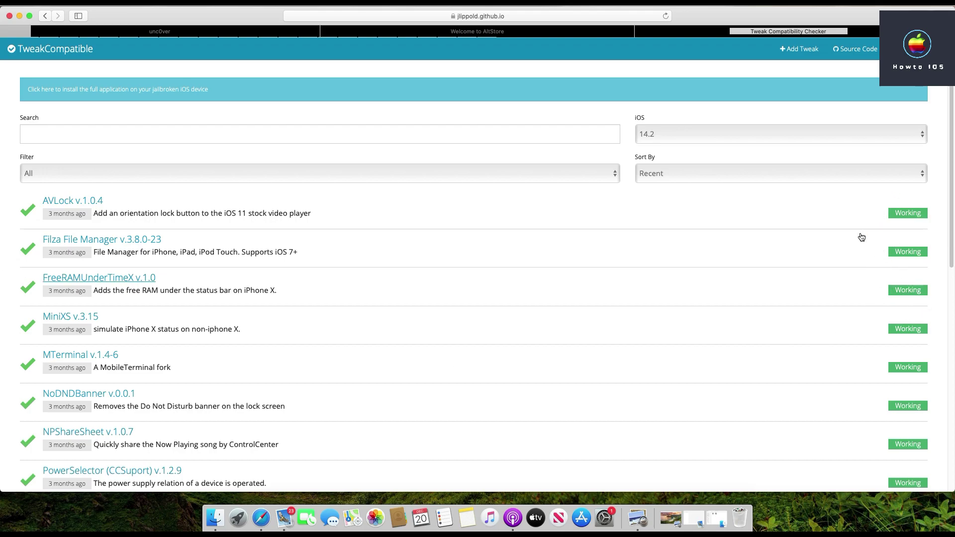
Filter TweakCompatible to iOS 13.5, search for 'crane', then minimise Safari
{"action": "left_click", "coordinate": [679, 136]}
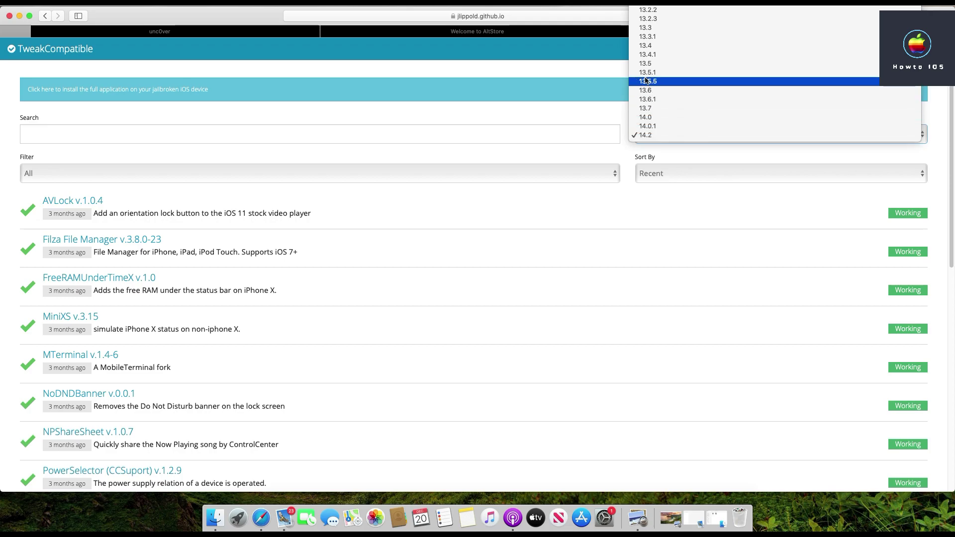
{"action": "left_click", "coordinate": [645, 64]}
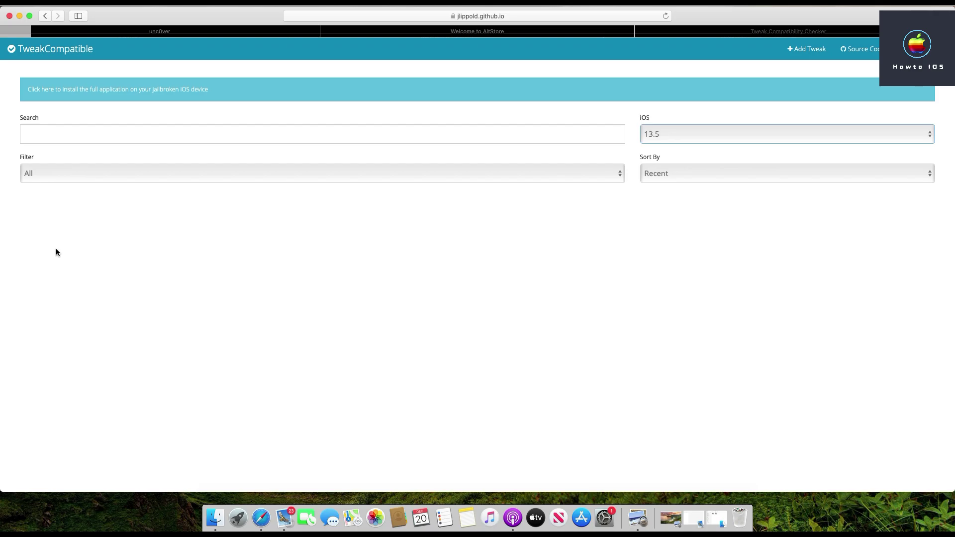
{"action": "left_click", "coordinate": [119, 134]}
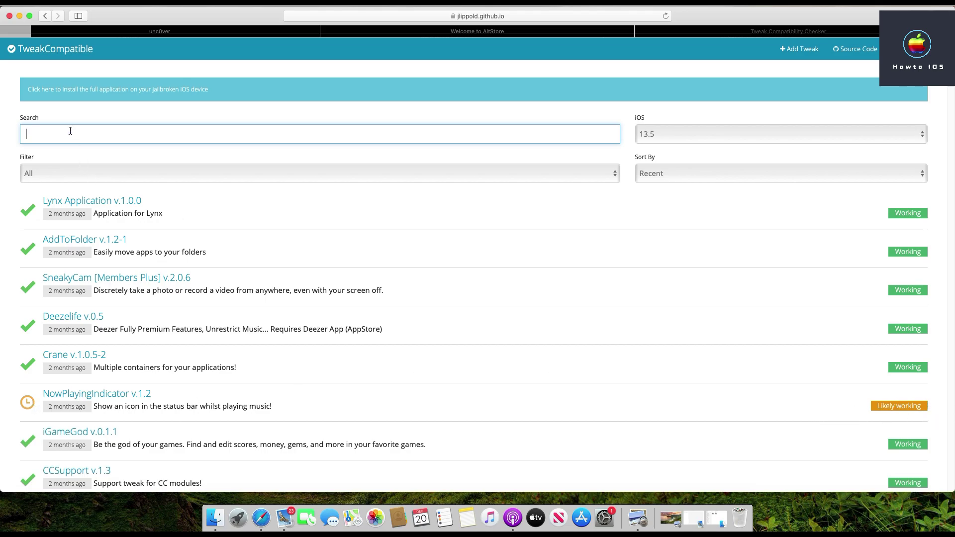
{"action": "type", "text": "ane"}
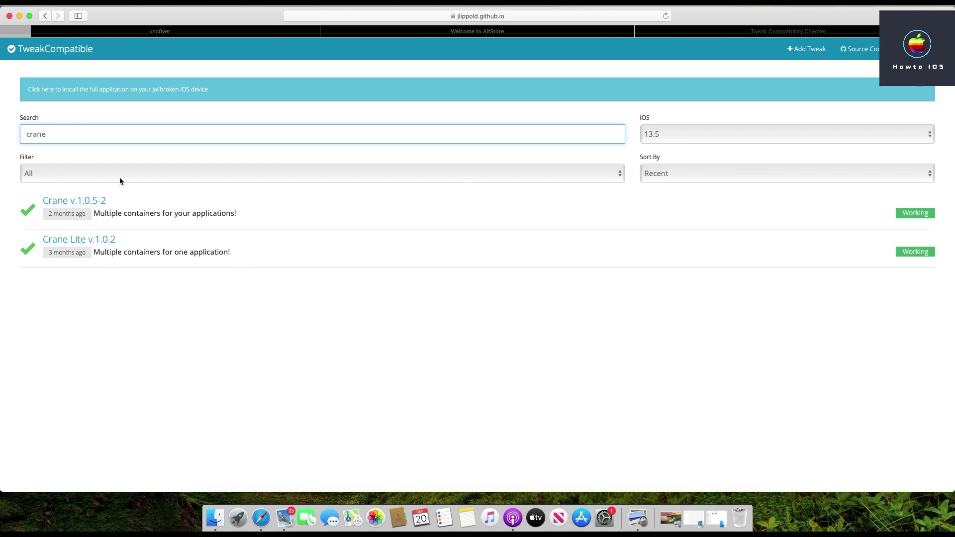
{"action": "left_click", "coordinate": [20, 16]}
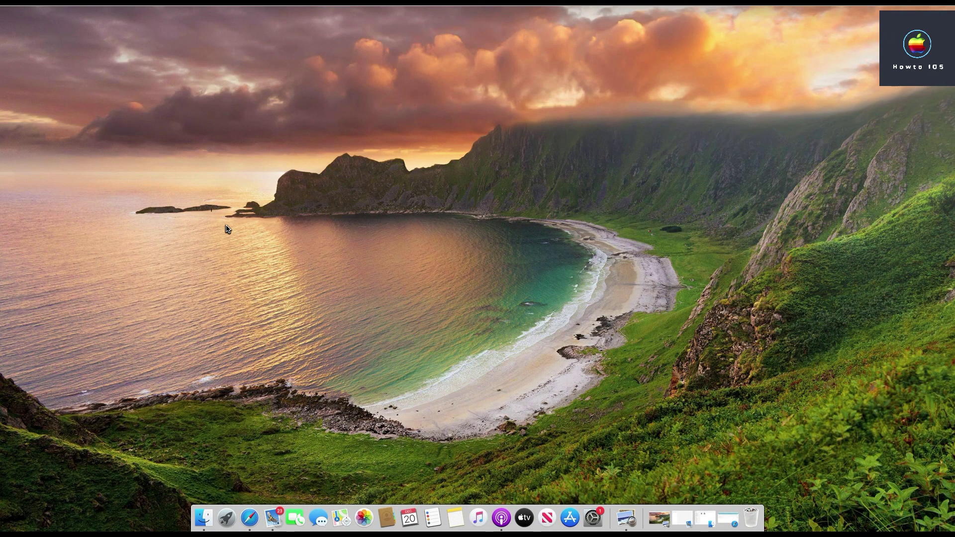